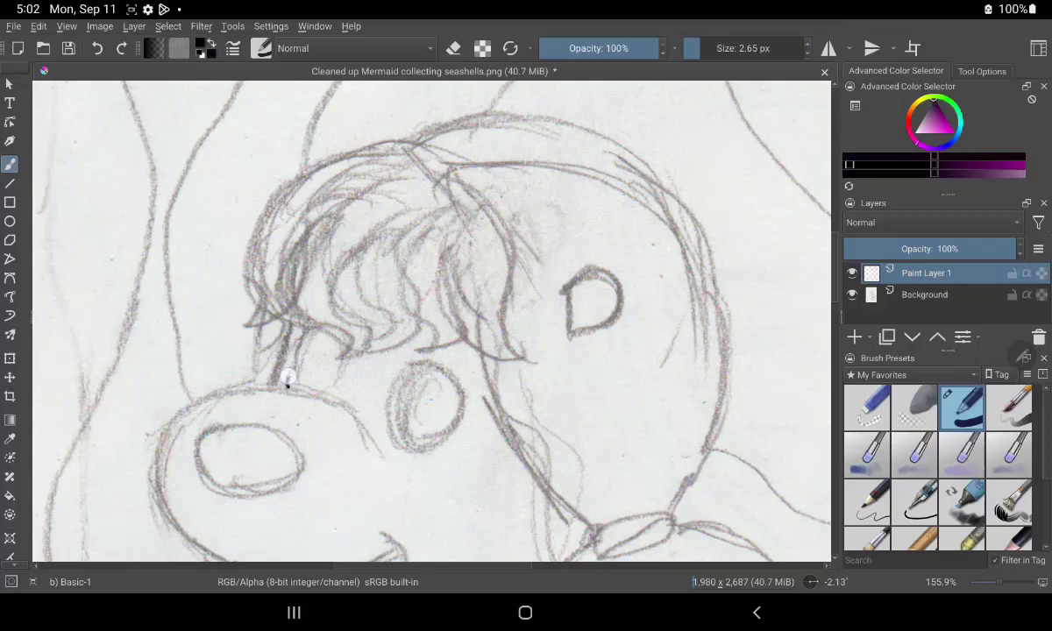
Ink the outlines of the tall and round eyes and add lashes to both
drag(287, 377, 324, 397)
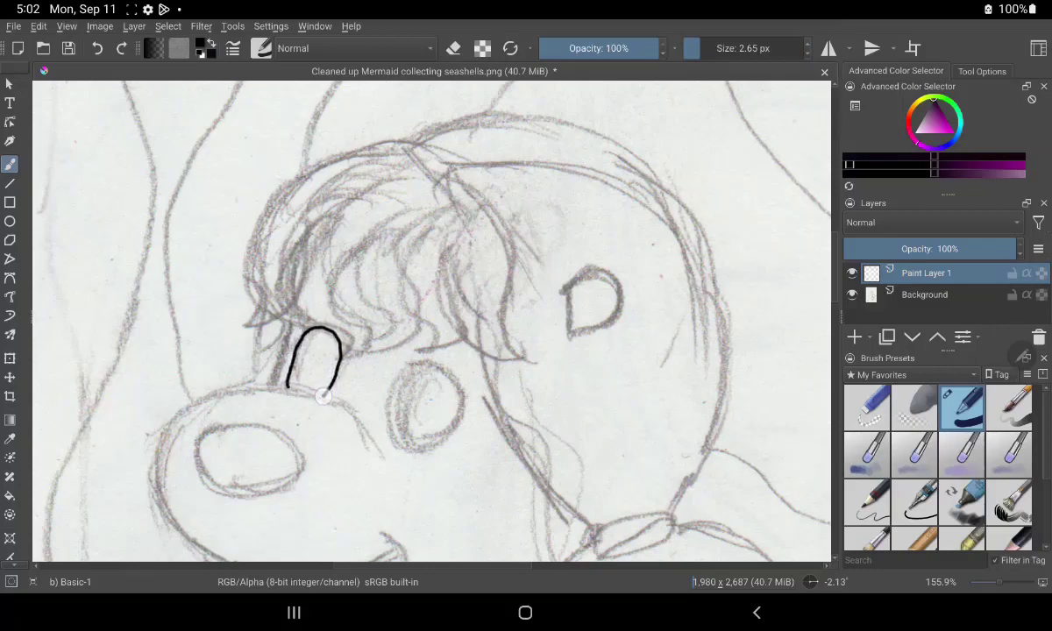
drag(401, 375, 424, 366)
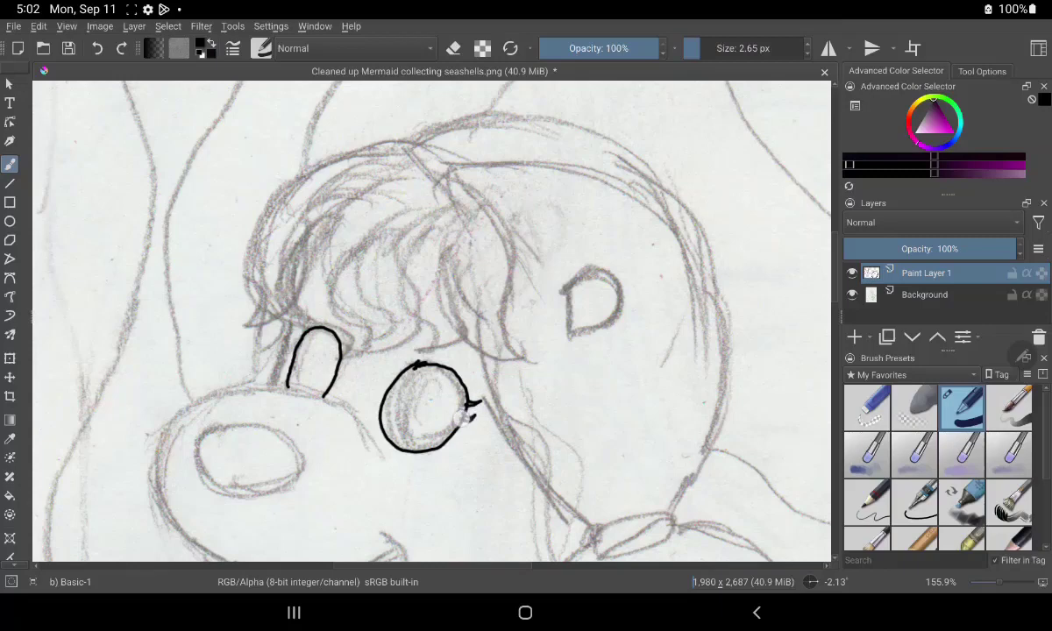
drag(455, 435, 468, 425)
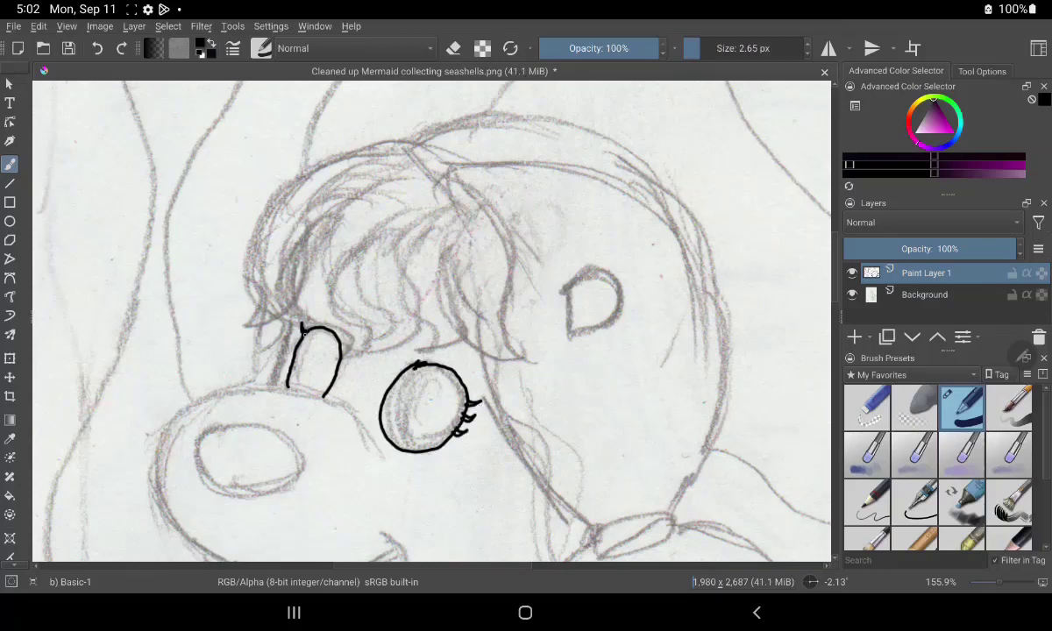
drag(304, 325, 299, 340)
Trace the large oval below the eyes, the curve left of the tall eye, and a hair strand
scroll(429, 325, up, 3)
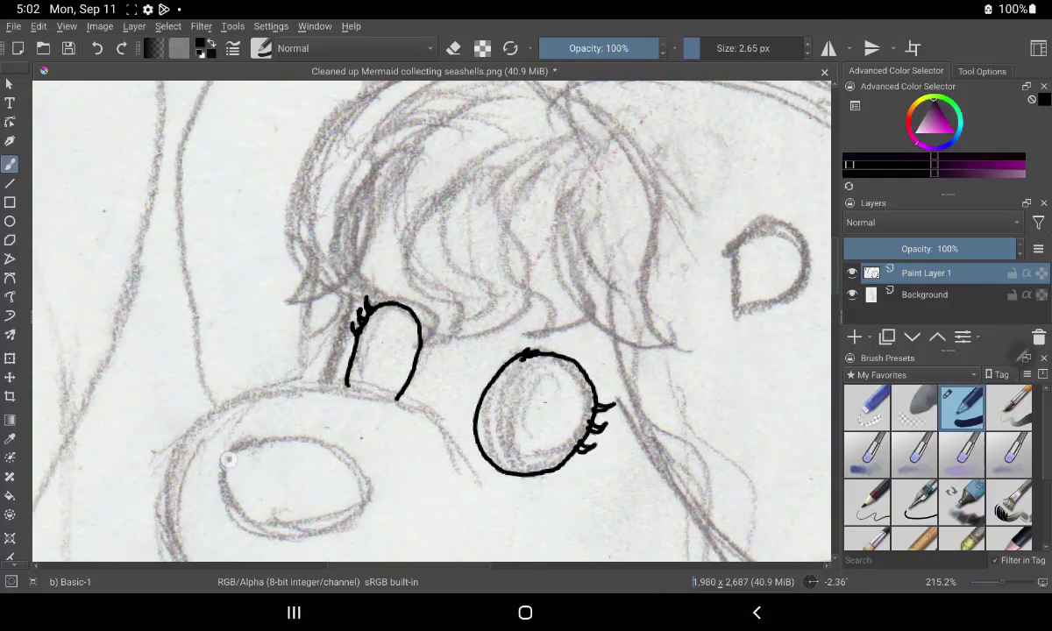
mouse_move(228, 458)
mouse_down()
mouse_move(289, 428)
mouse_move(368, 465)
mouse_move(280, 526)
mouse_move(226, 498)
mouse_move(231, 448)
mouse_up()
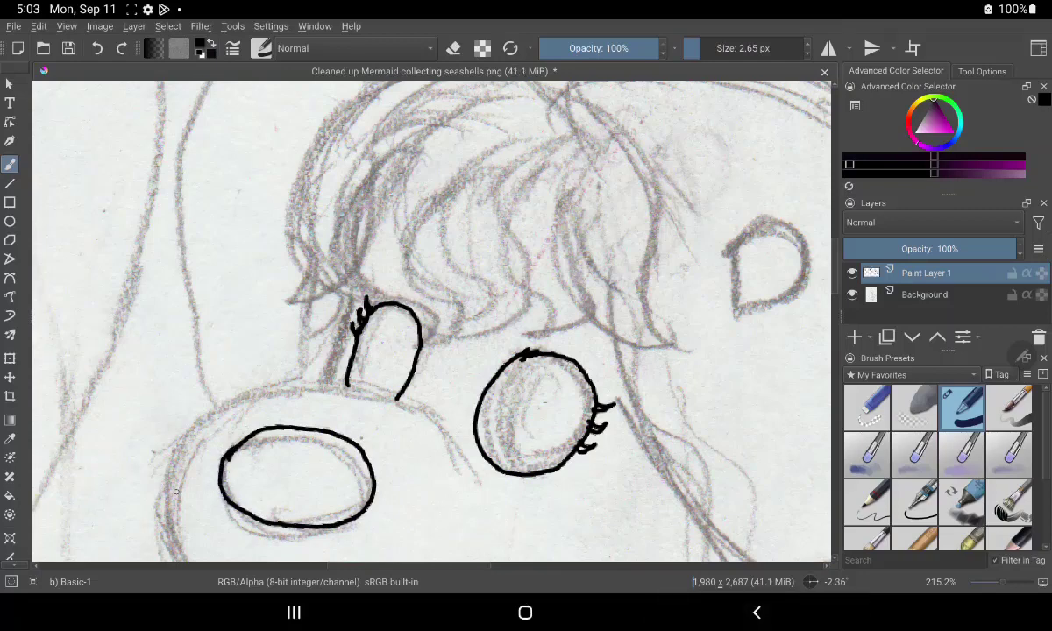
mouse_move(303, 379)
mouse_down()
mouse_move(317, 326)
mouse_move(344, 299)
mouse_up()
drag(587, 119, 560, 256)
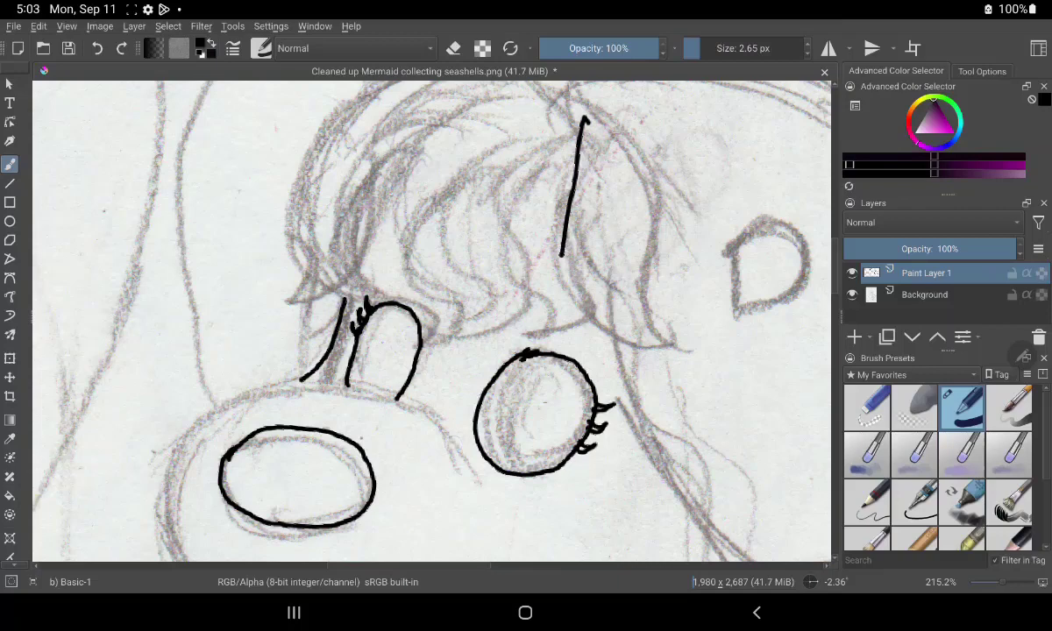
Undo the stray hair stroke, then ink the hair outline with wavy and S-shaped curls
click(98, 49)
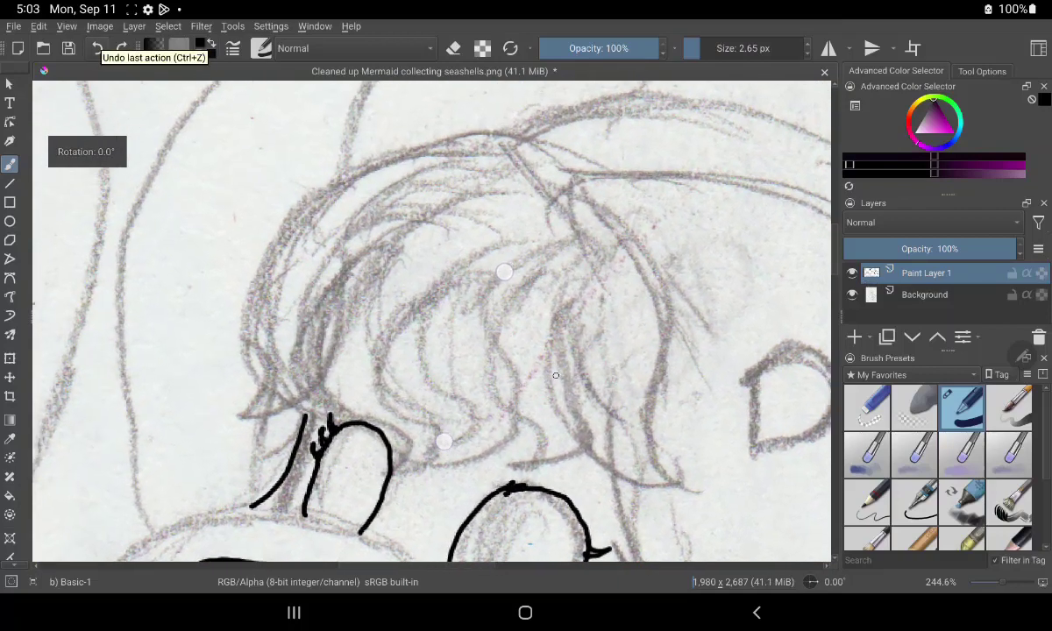
mouse_move(506, 147)
mouse_down()
mouse_move(429, 129)
mouse_move(302, 184)
mouse_move(263, 348)
mouse_move(261, 415)
mouse_move(326, 263)
mouse_move(528, 168)
mouse_up()
mouse_move(335, 283)
mouse_down()
mouse_move(372, 394)
mouse_move(409, 421)
mouse_move(478, 254)
mouse_move(568, 214)
mouse_up()
mouse_move(481, 274)
mouse_down()
mouse_move(439, 337)
mouse_move(443, 458)
mouse_move(611, 237)
mouse_up()
mouse_move(514, 370)
mouse_down()
mouse_move(508, 420)
mouse_move(547, 464)
mouse_move(649, 280)
mouse_up()
mouse_move(573, 383)
mouse_down()
mouse_move(611, 493)
mouse_move(635, 412)
mouse_move(647, 263)
mouse_move(552, 194)
mouse_move(506, 144)
mouse_up()
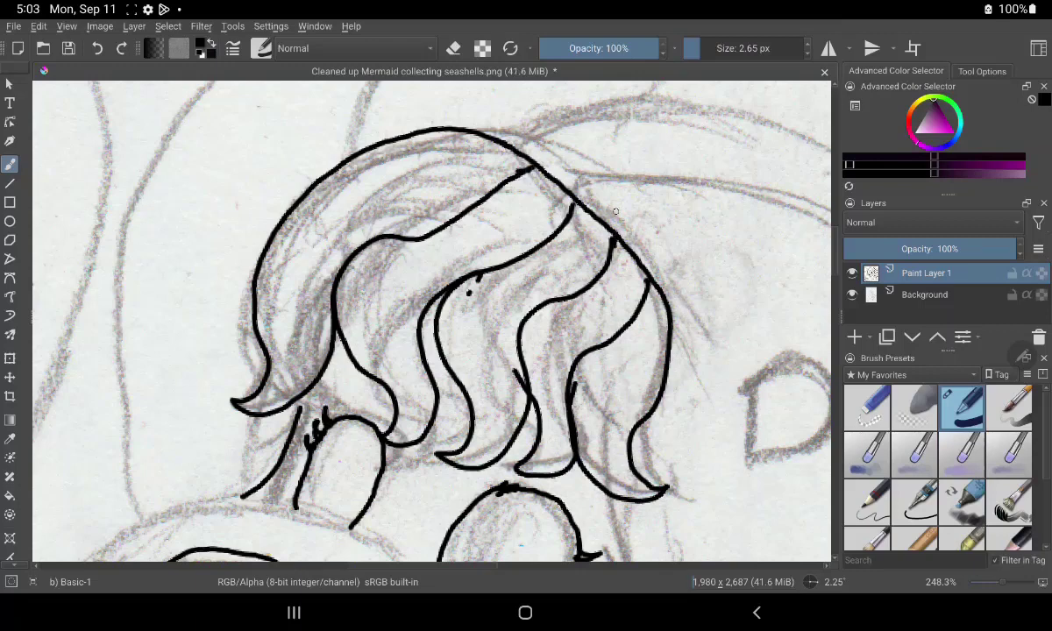
Clean up a stray mark in eraser mode and join the curl tip to the hair line
key(e)
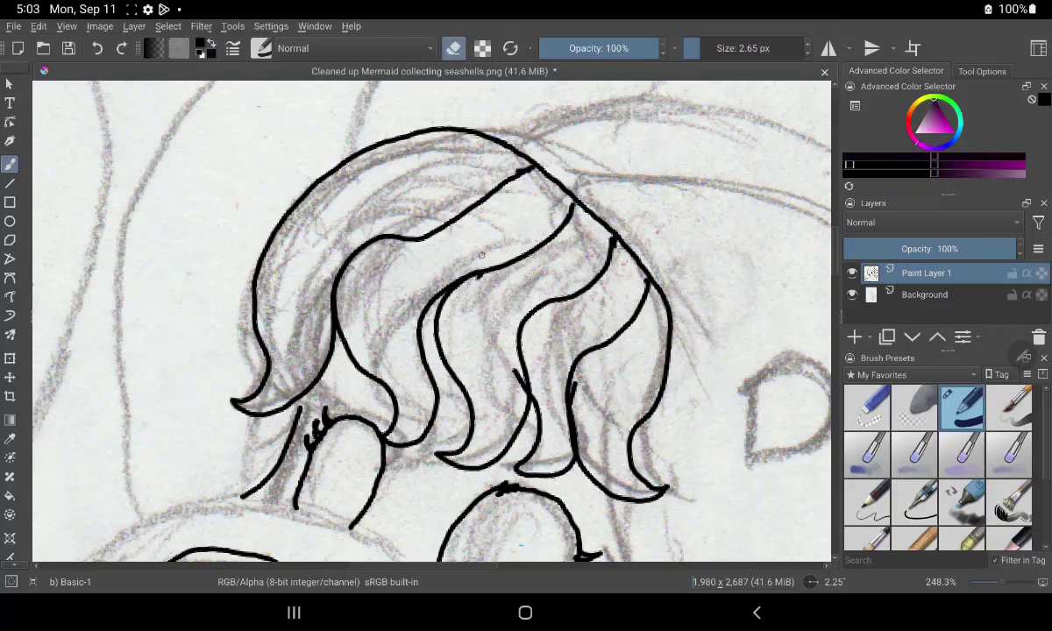
key(e)
drag(296, 412, 305, 377)
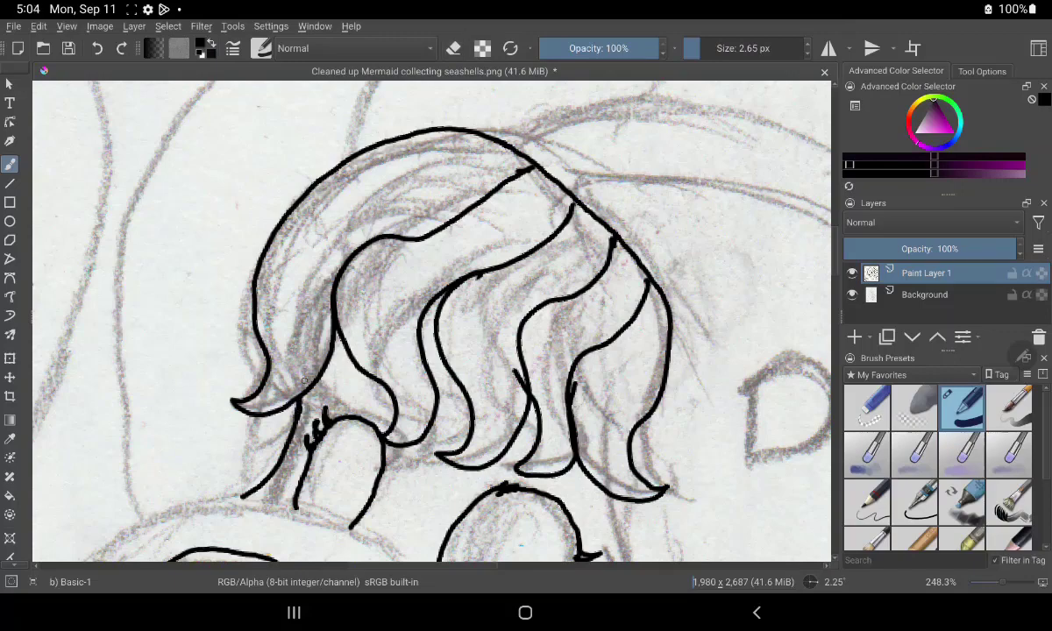
Ink the snout's outer outline, the mouth-corner hook and the tongue below the mouth
scroll(439, 350, down, 5)
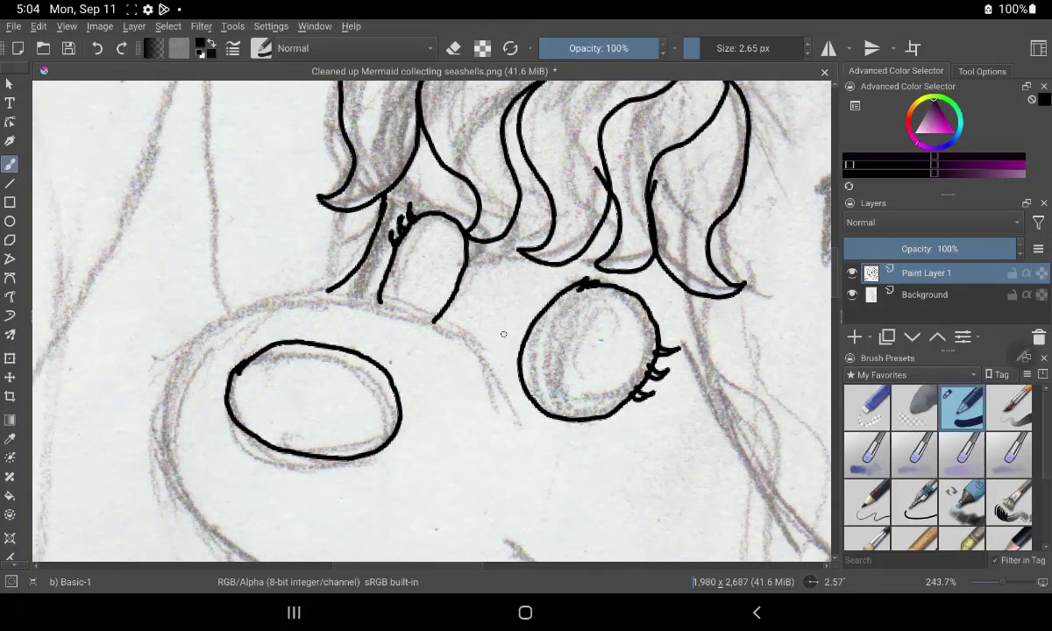
scroll(454, 454, down, 3)
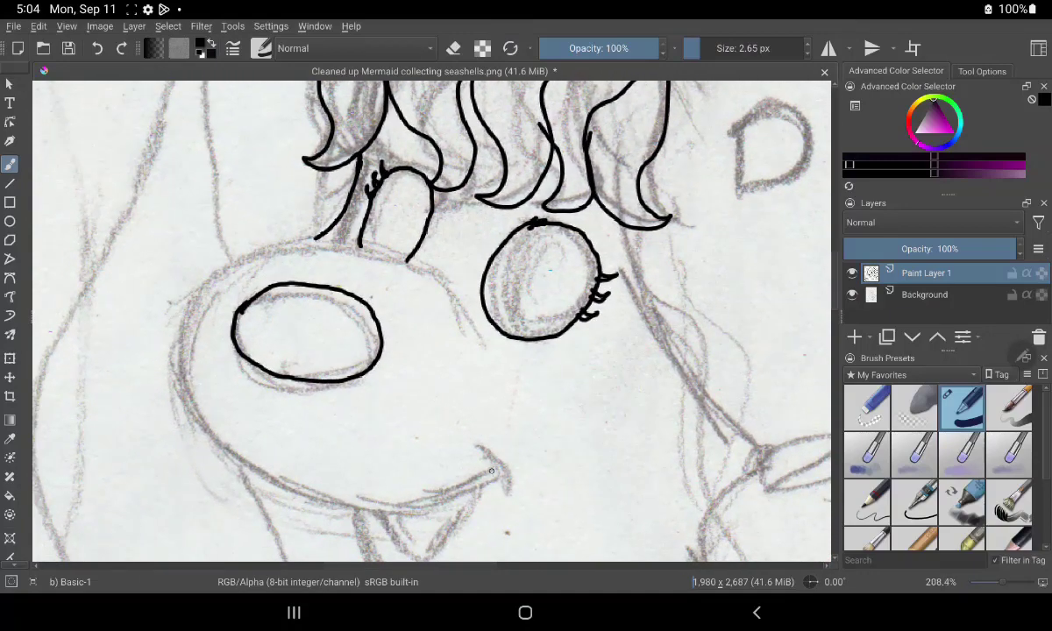
mouse_move(497, 471)
mouse_down()
mouse_move(470, 487)
mouse_move(272, 485)
mouse_move(179, 430)
mouse_move(200, 304)
mouse_move(346, 249)
mouse_move(440, 305)
mouse_up()
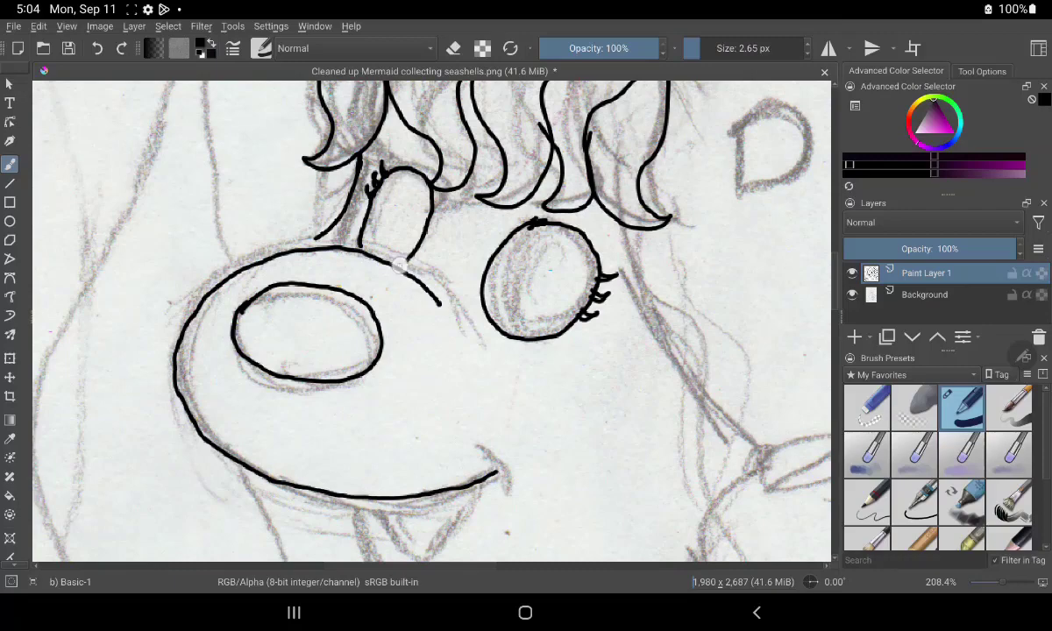
drag(400, 265, 416, 248)
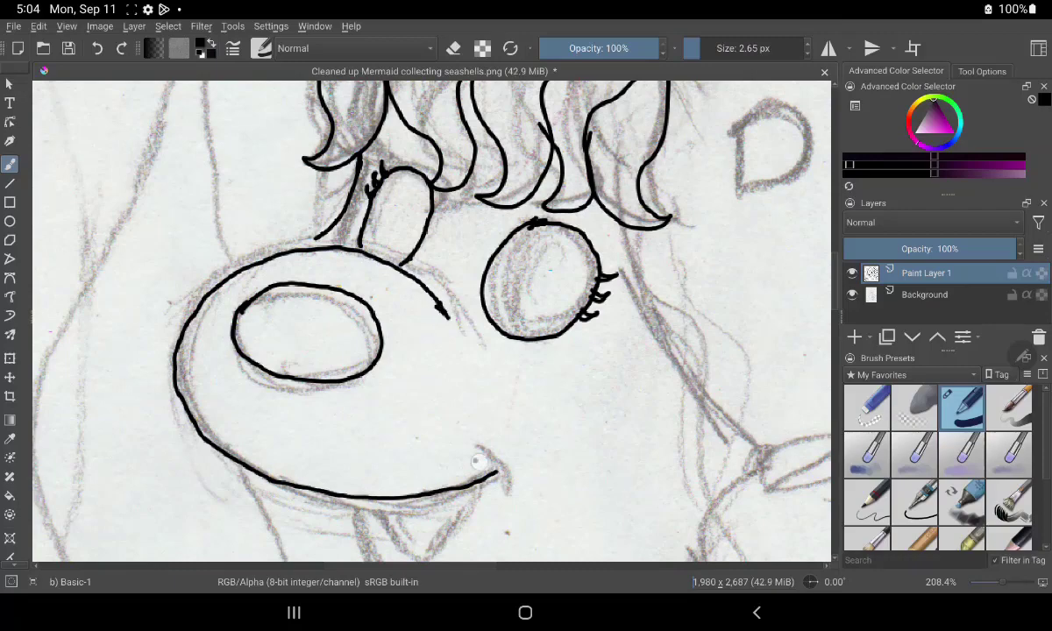
drag(475, 459, 511, 492)
scroll(498, 421, down, 3)
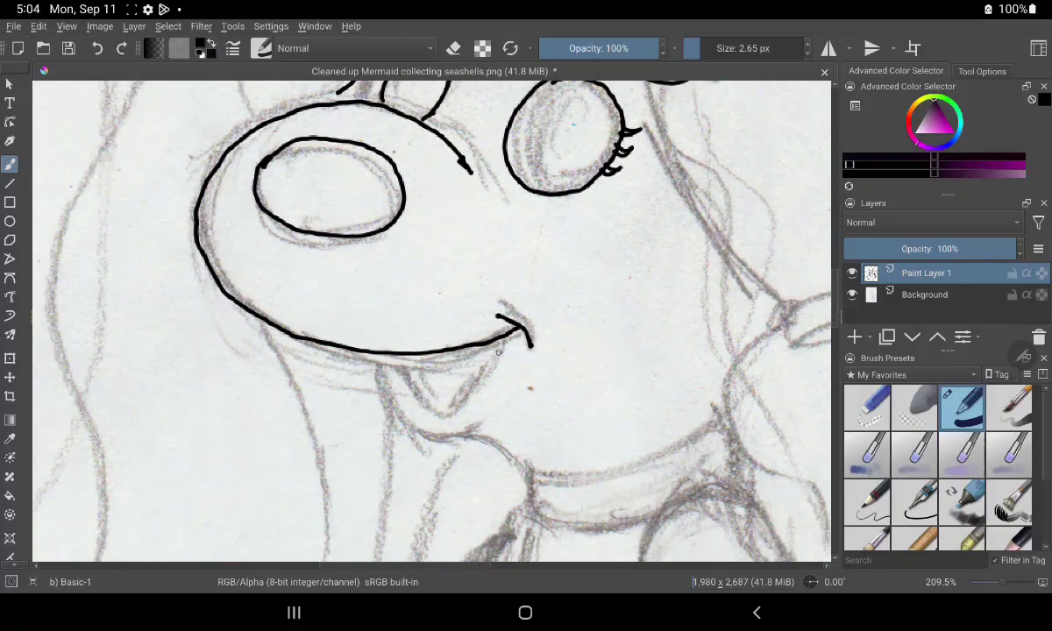
mouse_move(496, 343)
mouse_down()
mouse_move(403, 354)
mouse_move(478, 426)
mouse_move(457, 435)
mouse_move(727, 407)
mouse_up()
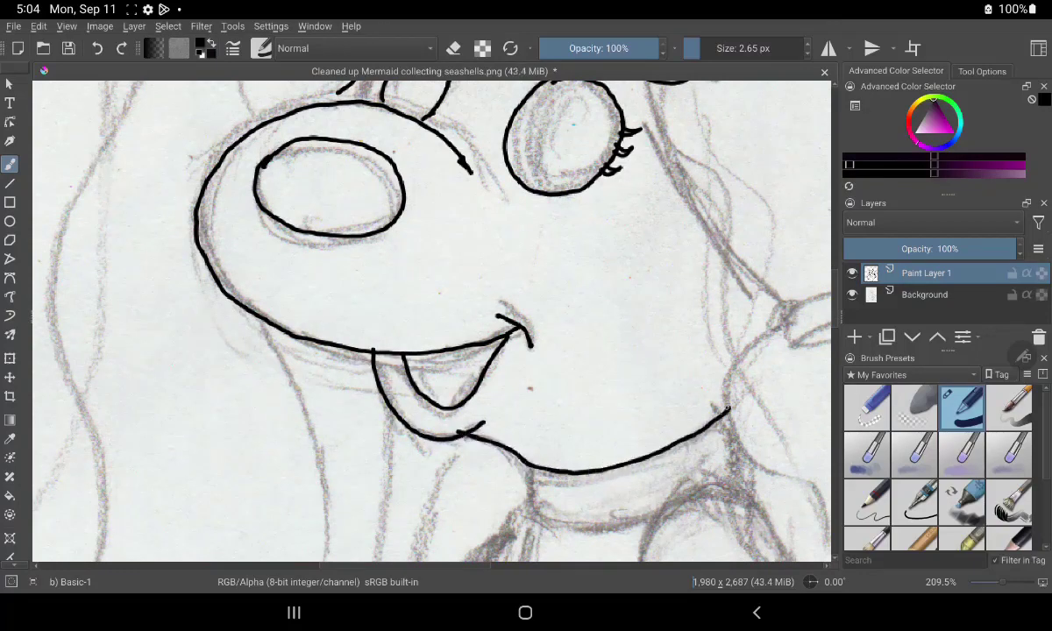
Ink the chin and collar line, neck ornament, neck line, D-shaped ear and head outline
mouse_move(520, 462)
mouse_down()
mouse_move(517, 492)
mouse_move(588, 522)
mouse_move(662, 506)
mouse_move(733, 469)
mouse_move(613, 558)
mouse_up()
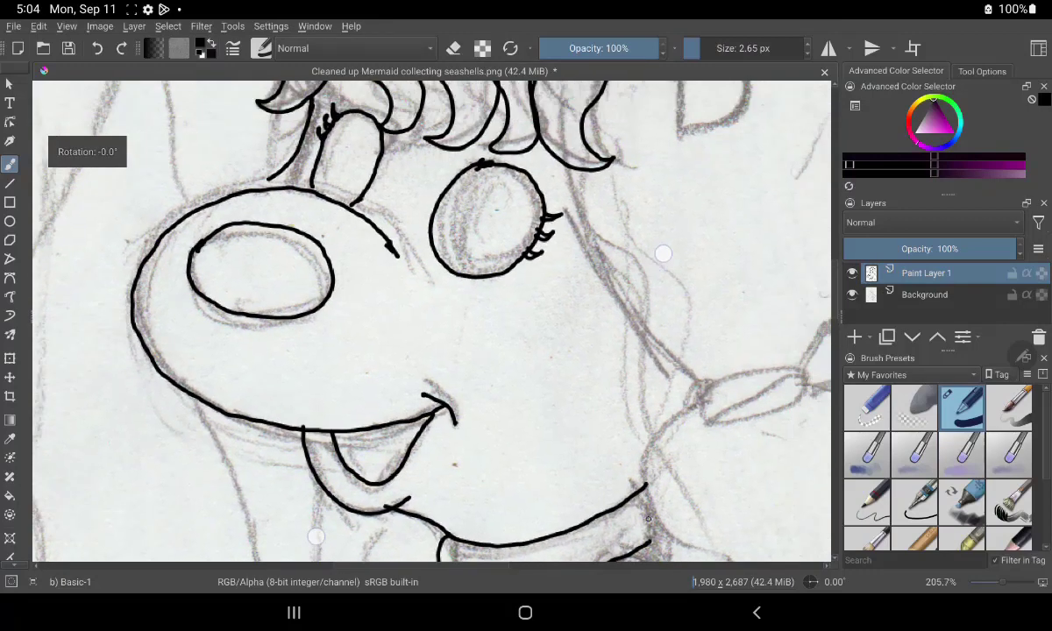
mouse_move(656, 409)
mouse_down()
mouse_move(649, 432)
mouse_move(759, 393)
mouse_move(651, 413)
mouse_move(756, 405)
mouse_move(677, 424)
mouse_up()
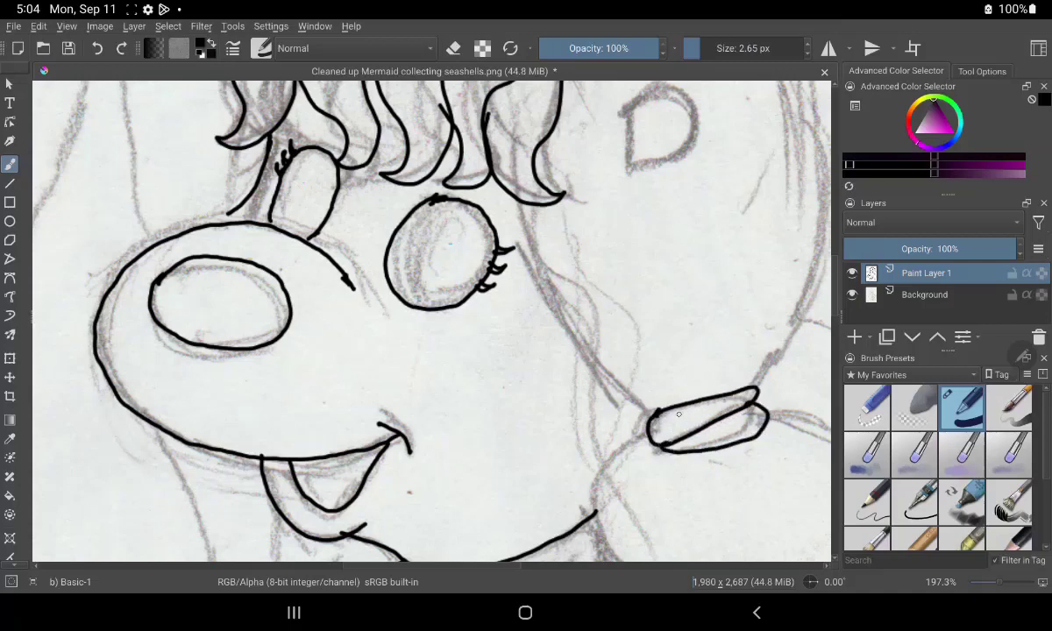
drag(522, 219, 662, 410)
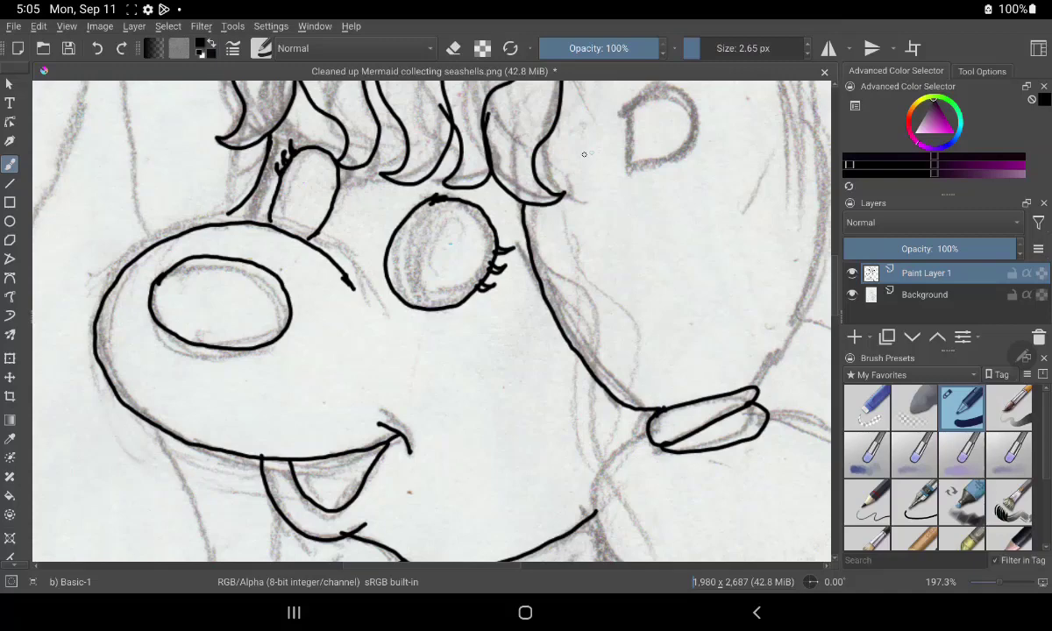
mouse_move(620, 120)
mouse_down()
mouse_move(637, 176)
mouse_move(692, 103)
mouse_move(658, 165)
mouse_move(540, 275)
mouse_move(563, 411)
mouse_up()
mouse_move(337, 207)
mouse_down()
mouse_move(390, 180)
mouse_move(539, 180)
mouse_move(613, 245)
mouse_move(684, 333)
mouse_move(718, 425)
mouse_move(706, 541)
mouse_move(675, 305)
mouse_move(645, 427)
mouse_move(682, 325)
mouse_up()
Ink the hair strands flowing right from the hair band and the long wavy lock outline
drag(574, 561, 569, 279)
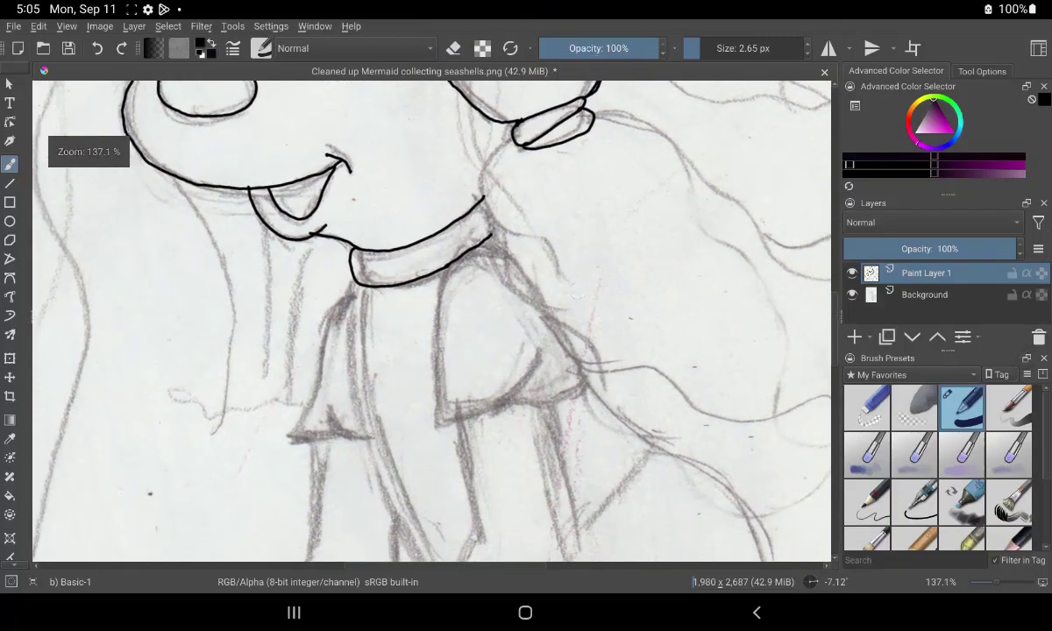
mouse_move(491, 131)
mouse_down()
mouse_move(482, 226)
mouse_move(586, 326)
mouse_move(729, 418)
mouse_move(822, 391)
mouse_up()
mouse_move(574, 103)
mouse_down()
mouse_move(738, 230)
mouse_move(780, 235)
mouse_up()
drag(540, 174, 158, 145)
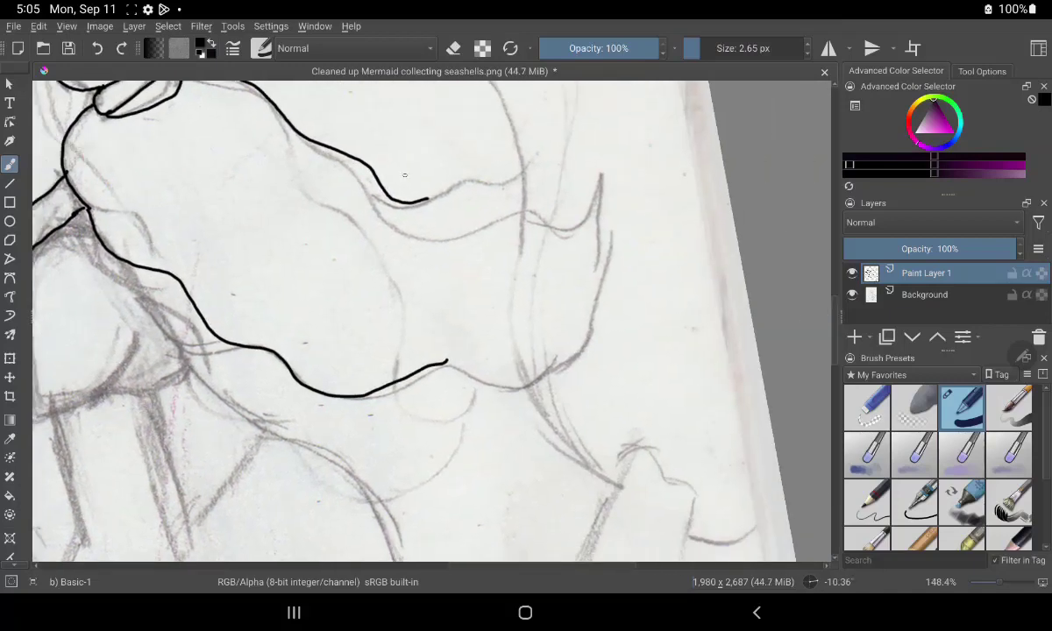
drag(427, 199, 523, 176)
mouse_move(333, 152)
mouse_down()
mouse_move(470, 232)
mouse_move(561, 226)
mouse_move(620, 256)
mouse_move(545, 333)
mouse_move(465, 376)
mouse_move(443, 361)
mouse_up()
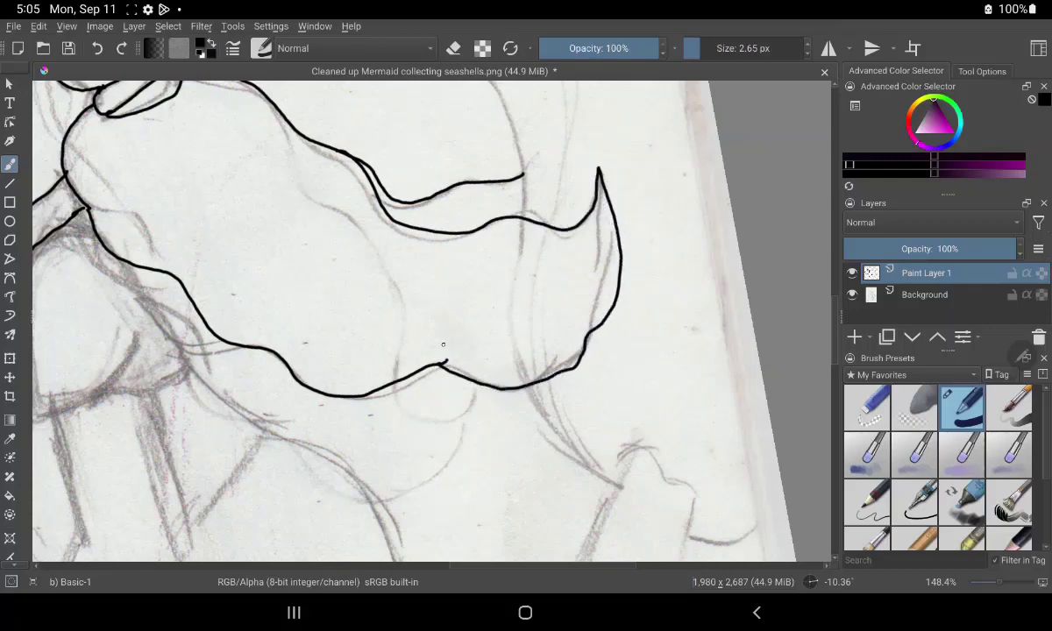
Ink another arcing hair strand and one curving downward
key(e)
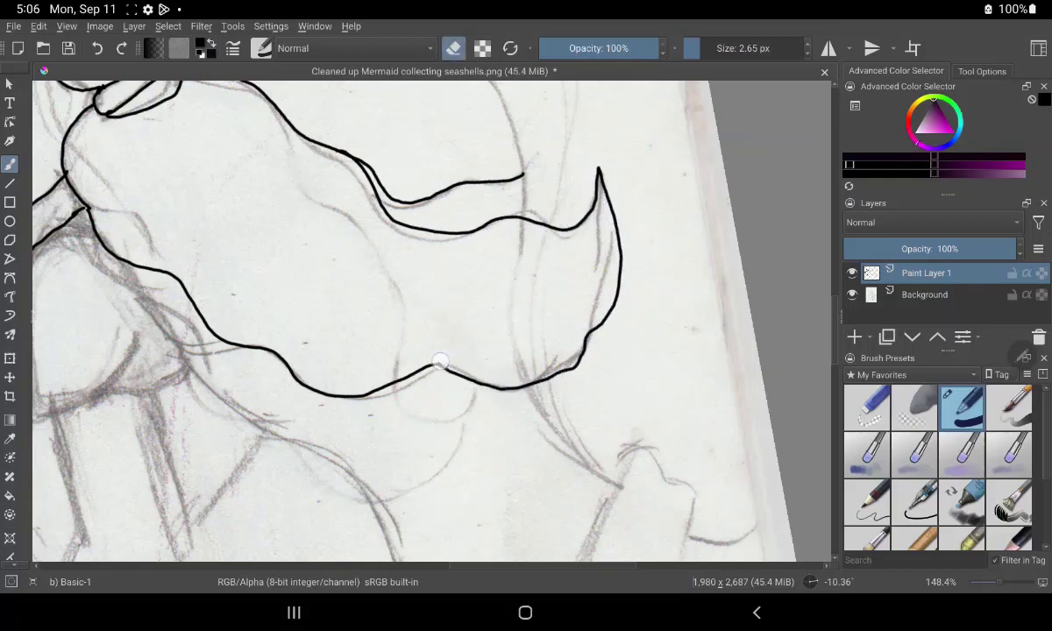
drag(466, 312, 394, 507)
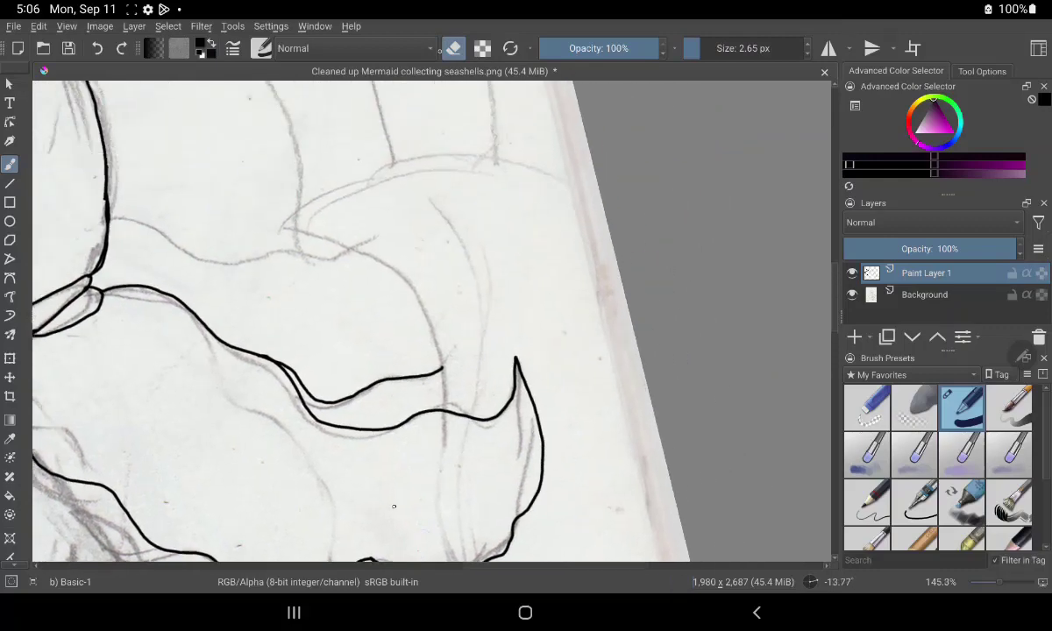
key(e)
mouse_move(283, 230)
mouse_down()
mouse_move(309, 183)
mouse_move(429, 156)
mouse_move(543, 171)
mouse_move(602, 193)
mouse_up()
mouse_move(279, 230)
mouse_down()
mouse_move(336, 232)
mouse_move(434, 338)
mouse_move(442, 401)
mouse_up()
Outline the rounded shape below the hair and erase the stub where two strokes meet
mouse_move(428, 362)
mouse_down()
mouse_move(488, 329)
mouse_move(470, 237)
mouse_move(527, 313)
mouse_up()
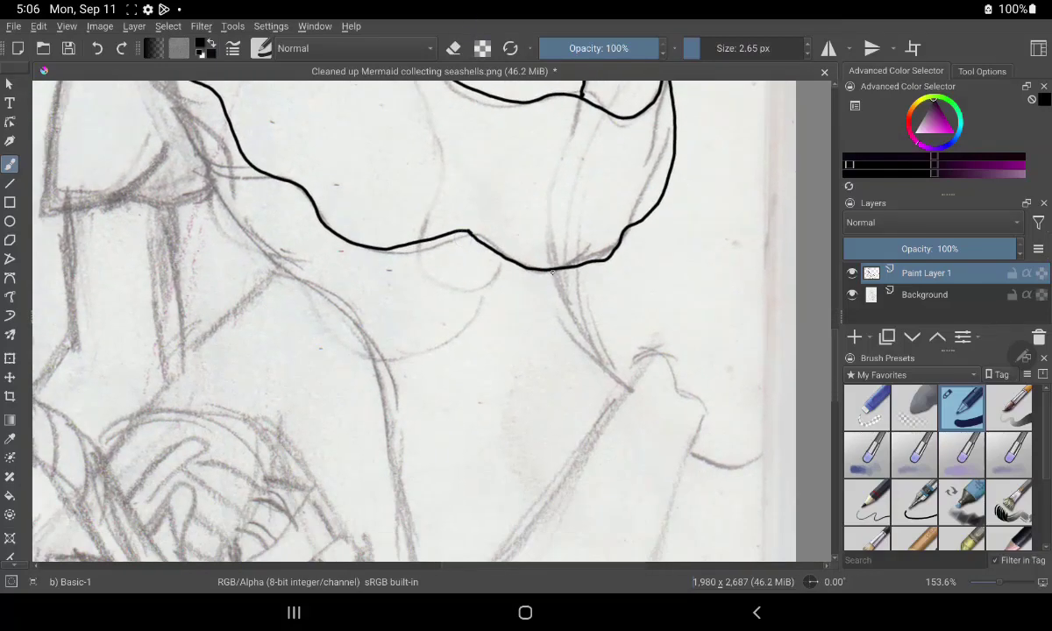
mouse_move(554, 268)
mouse_down()
mouse_move(574, 333)
mouse_move(619, 387)
mouse_up()
drag(692, 452, 771, 459)
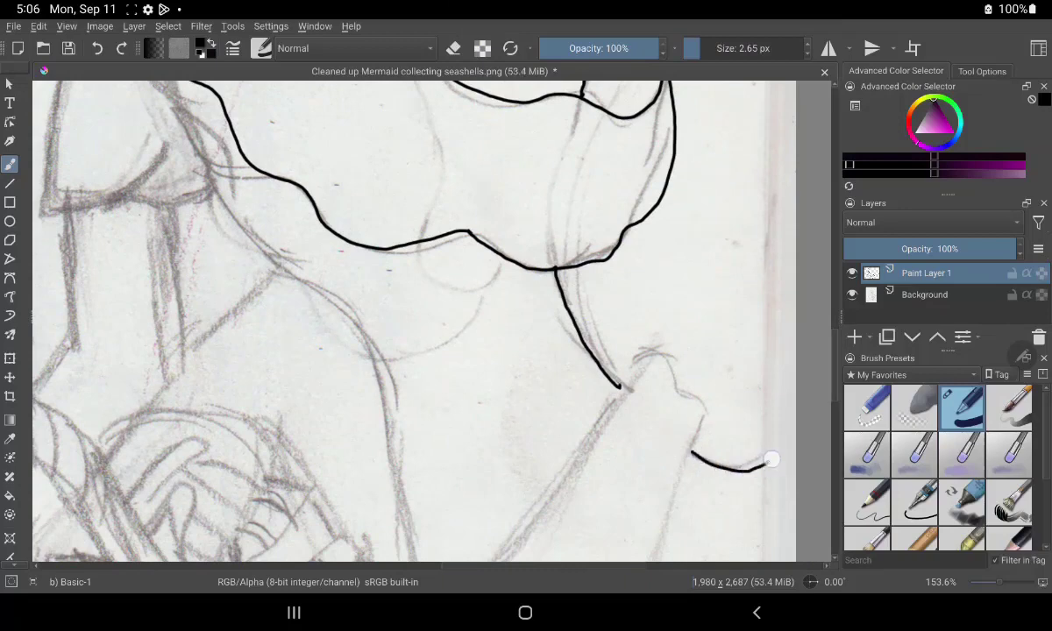
mouse_move(505, 545)
mouse_down()
mouse_move(561, 394)
mouse_move(653, 345)
mouse_move(701, 421)
mouse_move(644, 566)
mouse_up()
key(e)
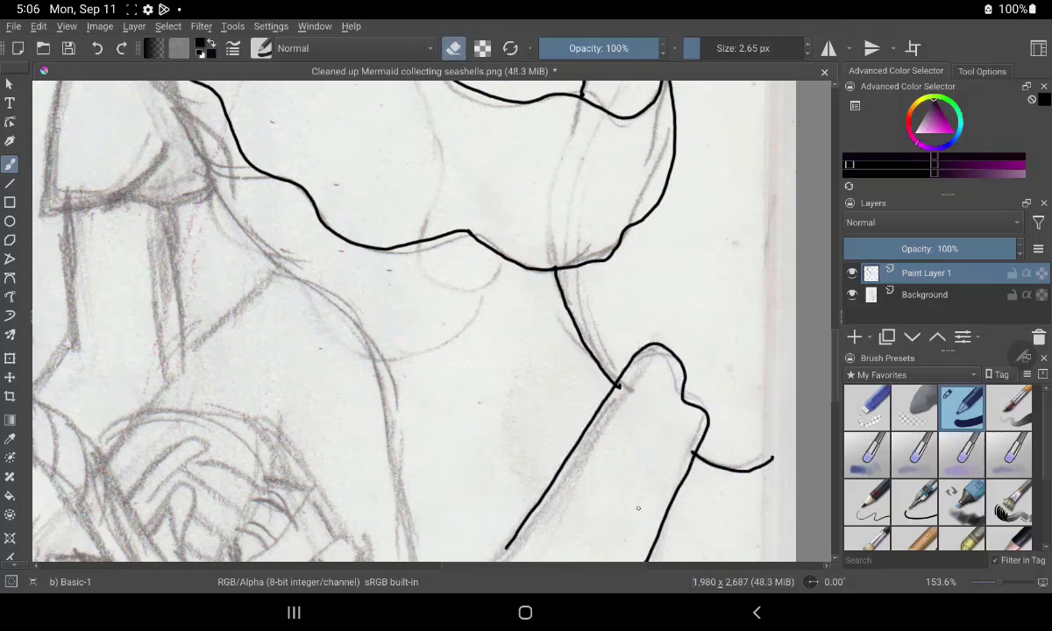
drag(633, 382, 621, 388)
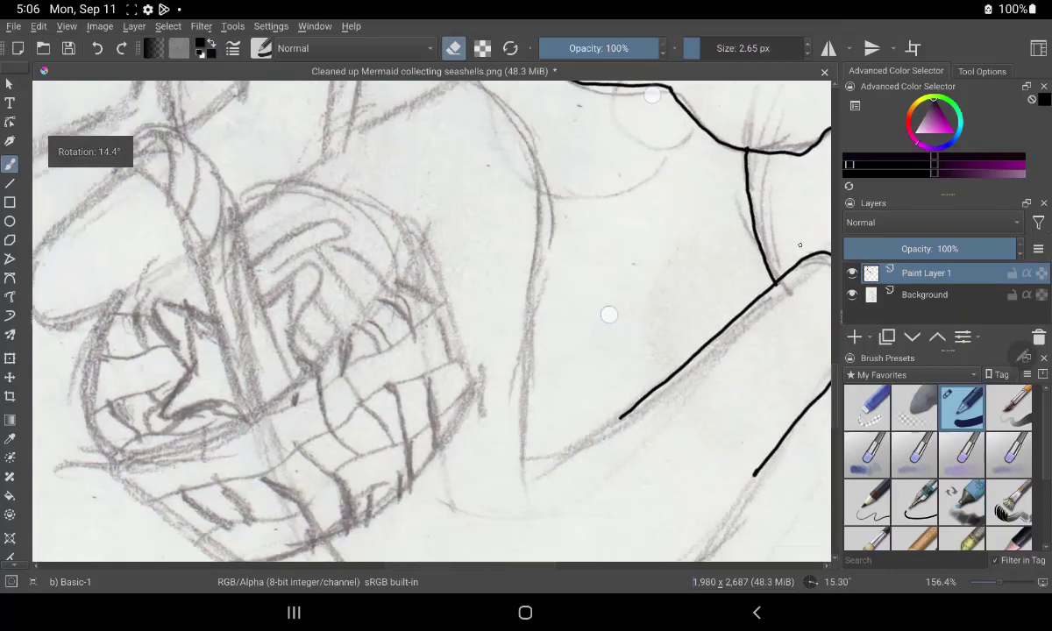
drag(628, 343, 820, 299)
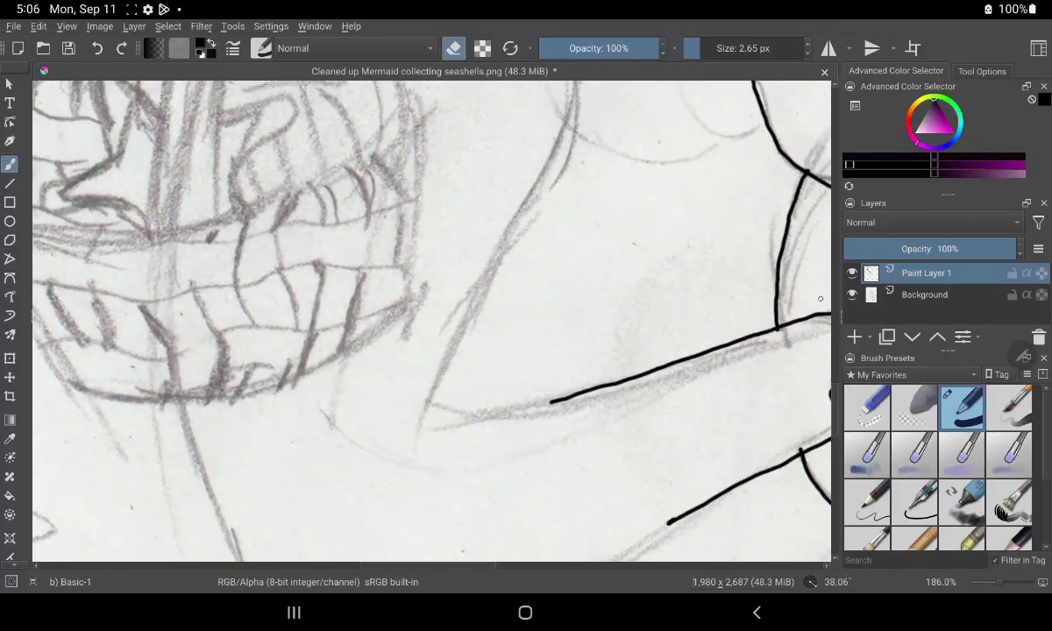
Trace the long curving contour and lower line, erasing the doubled overlapping segment
key(e)
drag(429, 464, 570, 130)
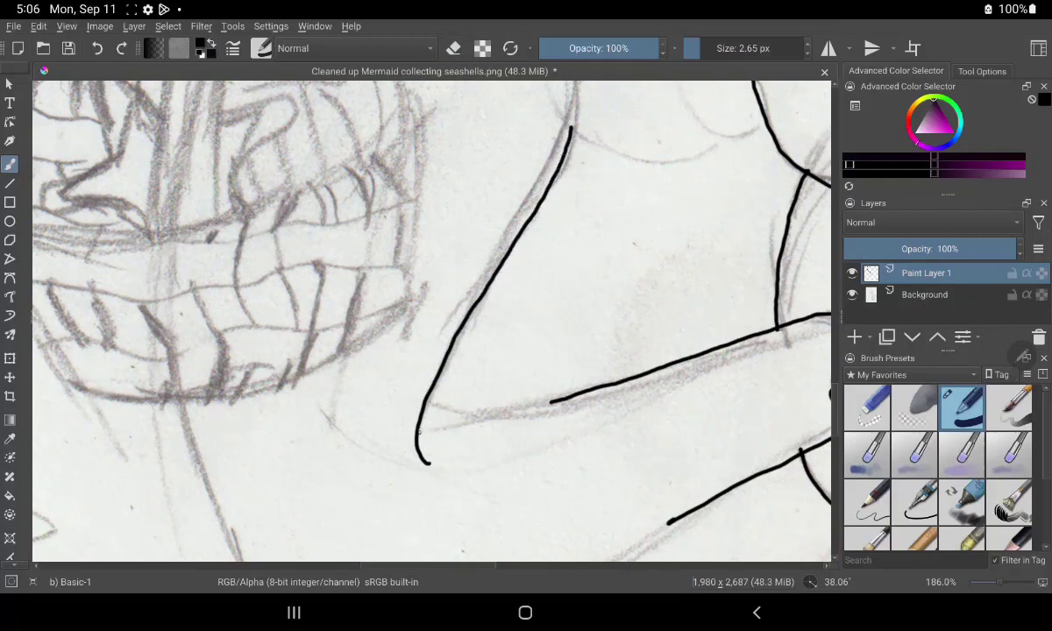
drag(436, 431, 619, 379)
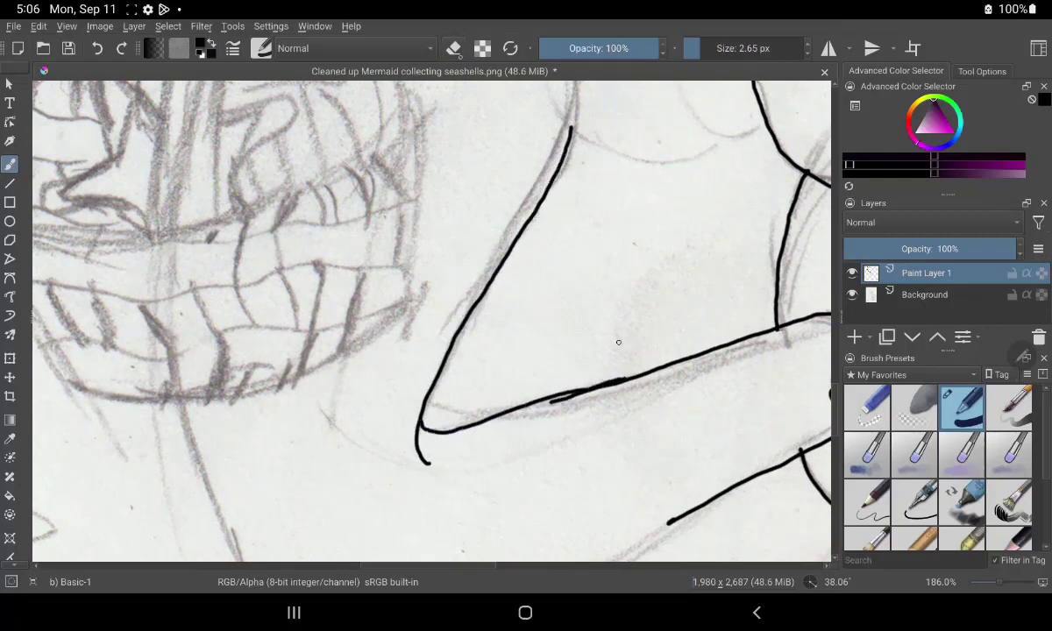
key(e)
mouse_move(547, 404)
mouse_down()
mouse_move(622, 383)
mouse_move(544, 474)
mouse_up()
key(e)
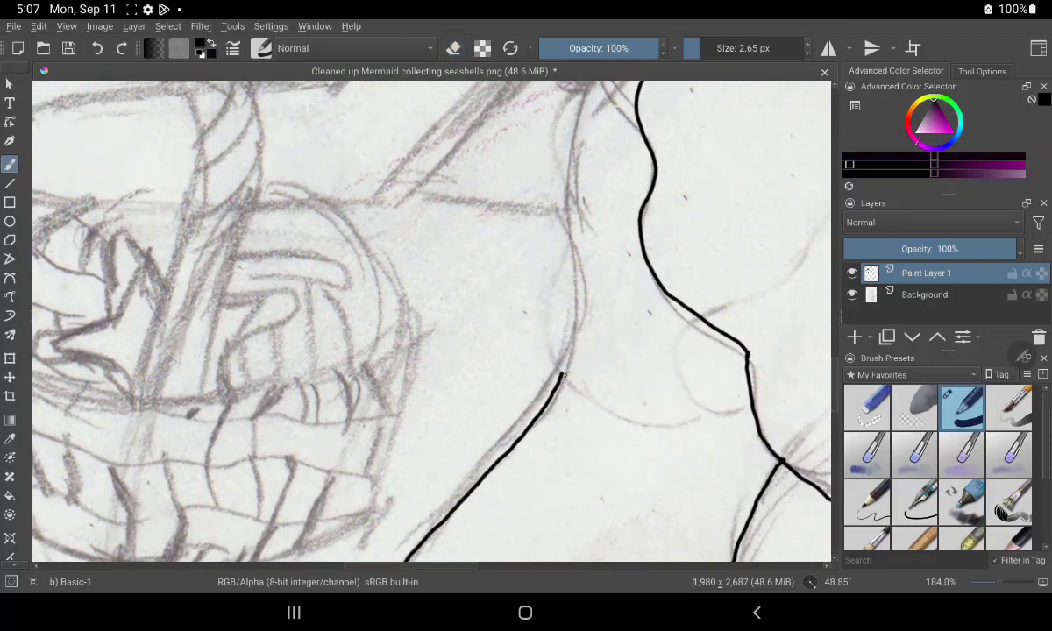
mouse_move(566, 361)
mouse_down()
mouse_move(572, 294)
mouse_move(553, 199)
mouse_move(615, 274)
mouse_up()
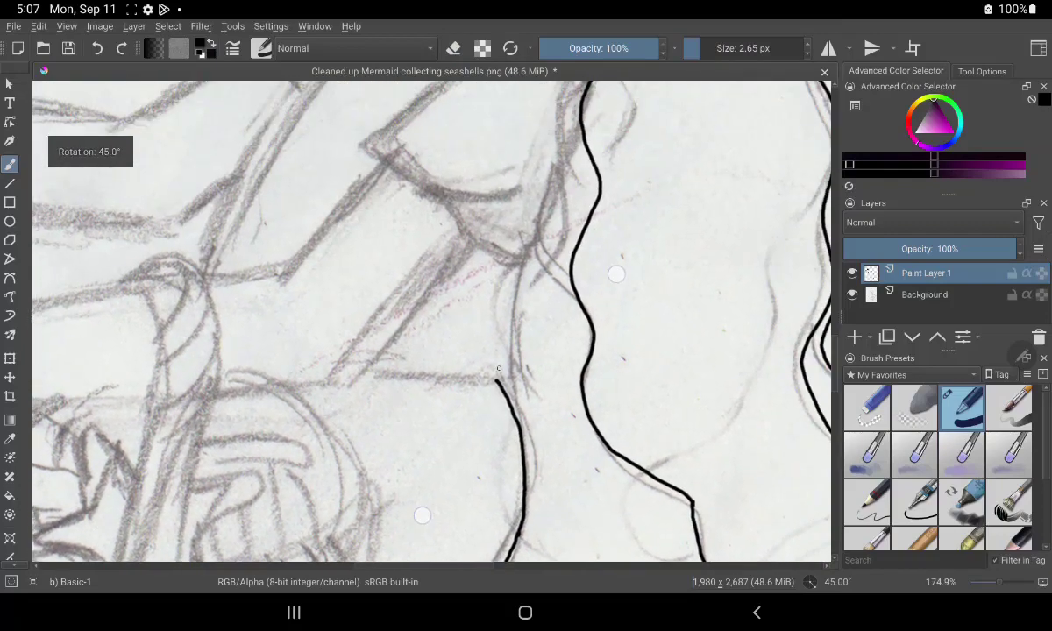
Ink the pointed fin-like shape's upper curve and side line, plus a small branching curve
mouse_move(362, 372)
mouse_down()
mouse_move(507, 375)
mouse_move(523, 326)
mouse_move(514, 265)
mouse_up()
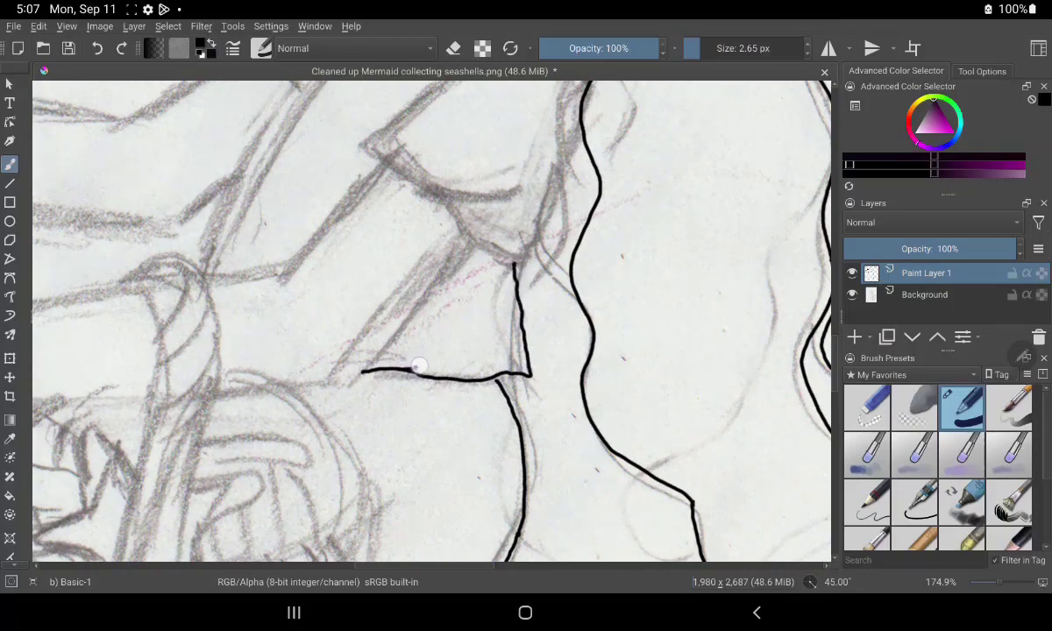
mouse_move(416, 372)
mouse_down()
mouse_move(459, 345)
mouse_move(498, 368)
mouse_up()
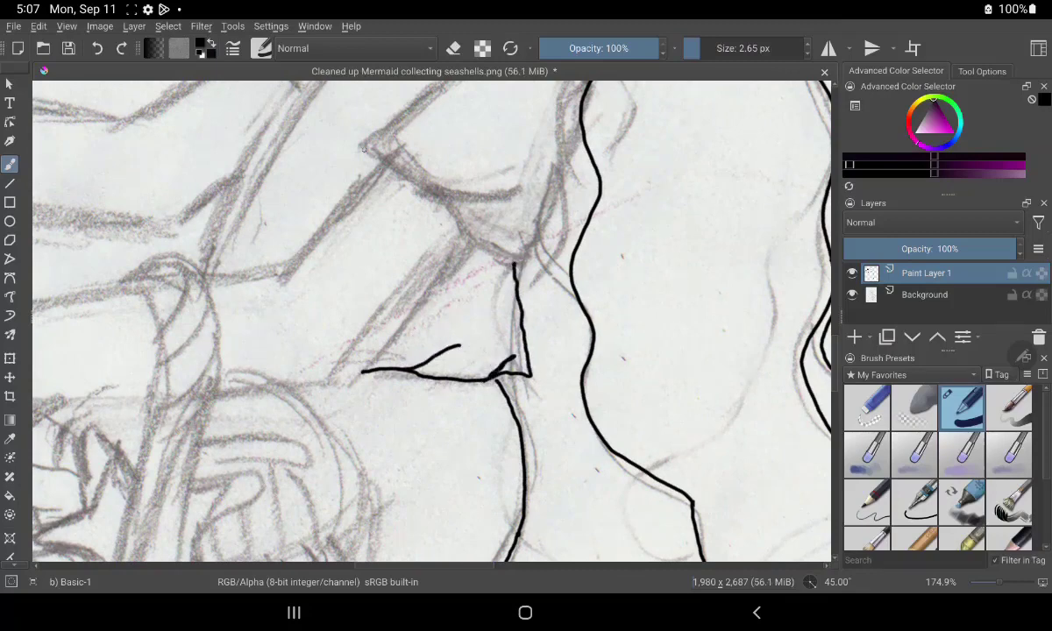
mouse_move(355, 143)
mouse_down()
mouse_move(481, 193)
mouse_move(517, 177)
mouse_up()
mouse_move(432, 195)
mouse_down()
mouse_move(488, 254)
mouse_move(527, 270)
mouse_move(581, 130)
mouse_up()
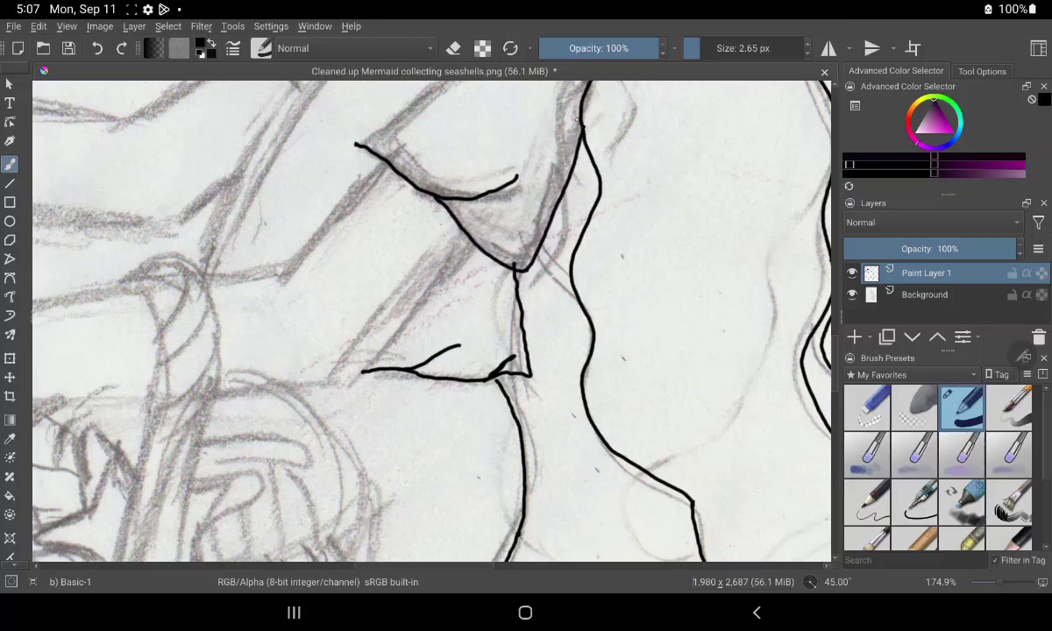
mouse_move(419, 114)
mouse_down()
mouse_move(424, 245)
mouse_move(526, 168)
mouse_up()
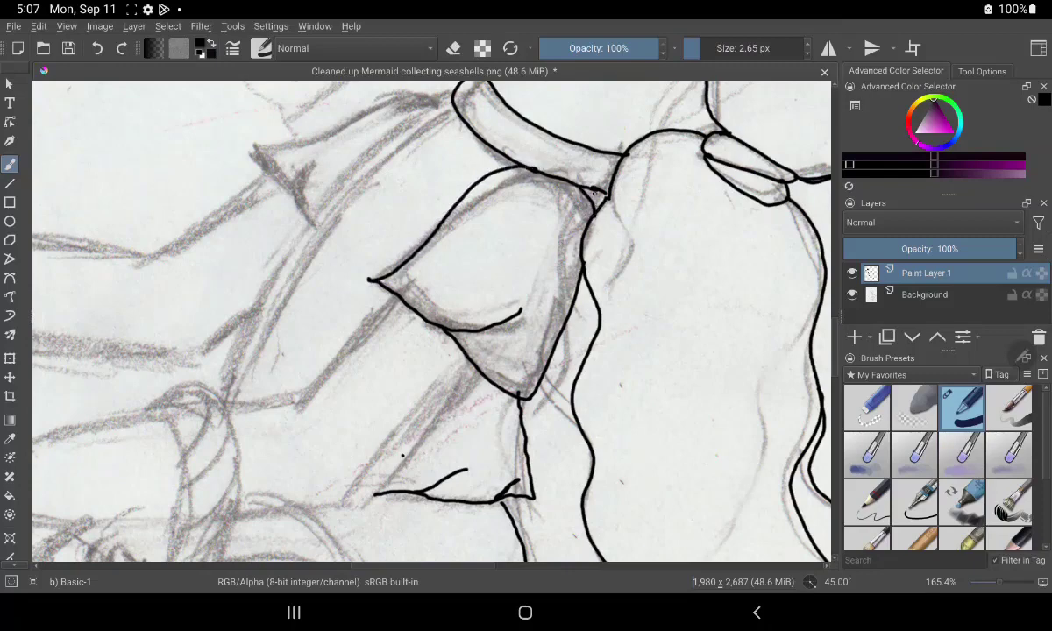
Trace the arm's long edge, its bottom edge and the diagonal leading toward the hand
mouse_move(221, 401)
mouse_down()
mouse_move(263, 262)
mouse_move(370, 140)
mouse_move(452, 110)
mouse_move(386, 99)
mouse_move(252, 150)
mouse_move(289, 189)
mouse_move(299, 237)
mouse_up()
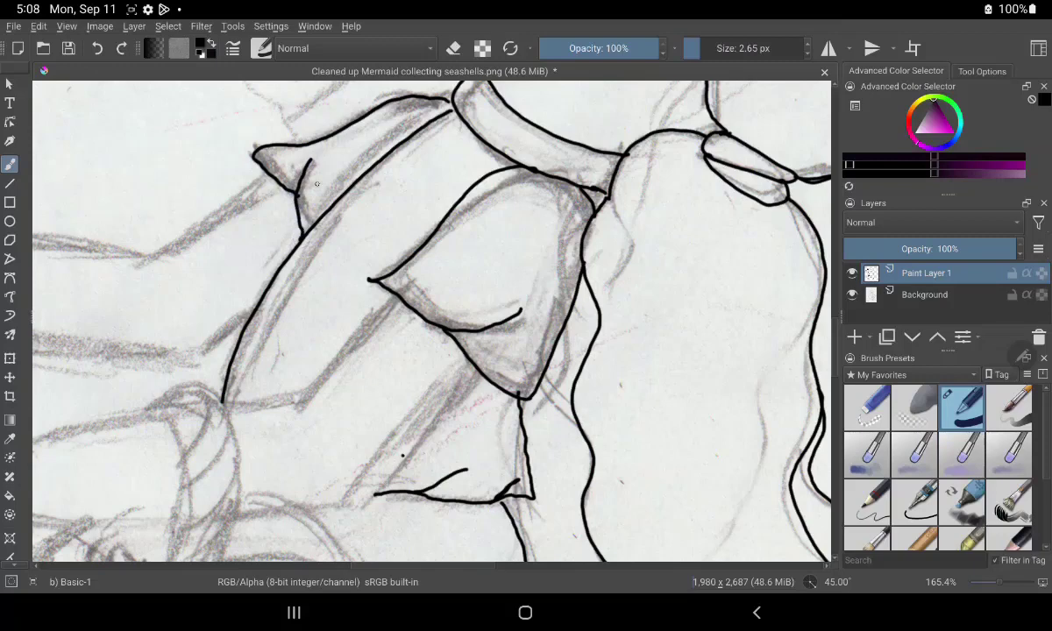
mouse_move(224, 403)
mouse_down()
mouse_move(297, 404)
mouse_move(348, 317)
mouse_move(390, 296)
mouse_up()
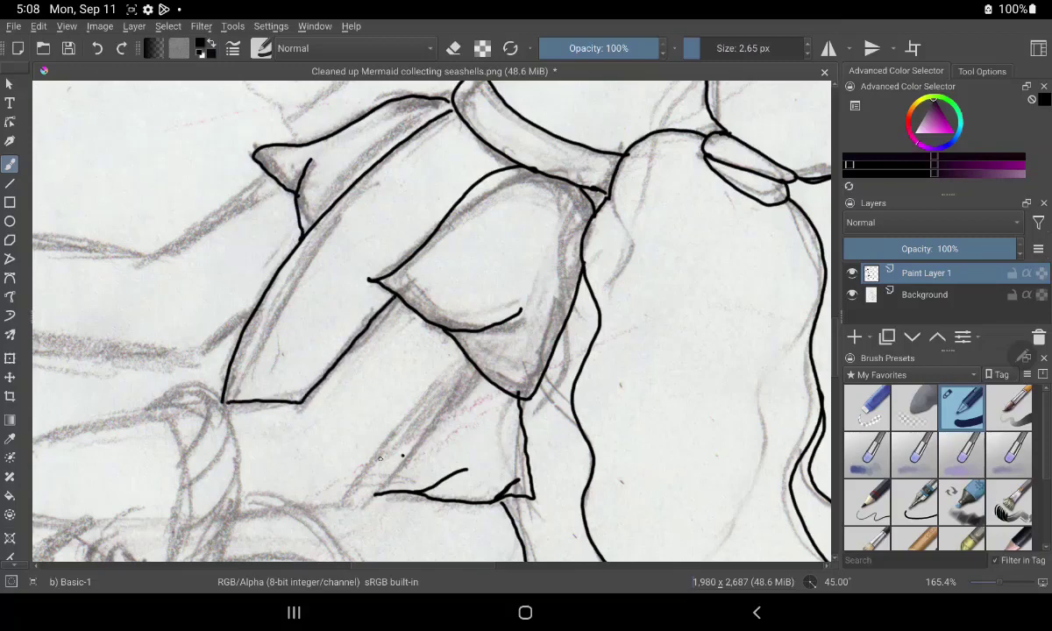
drag(380, 443, 408, 302)
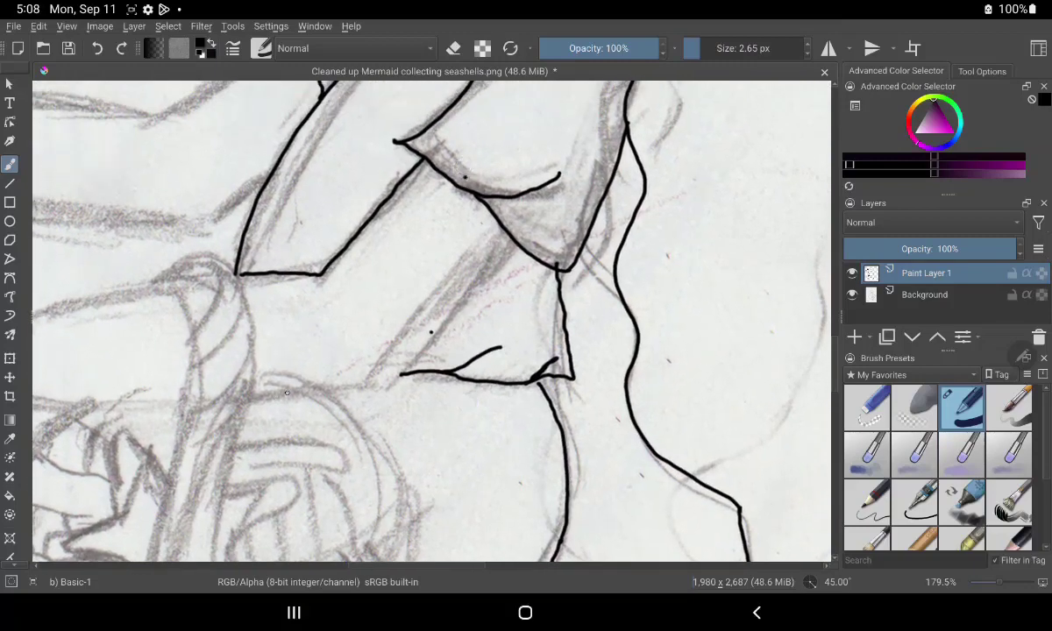
mouse_move(252, 398)
mouse_down()
mouse_move(338, 401)
mouse_move(405, 368)
mouse_move(500, 234)
mouse_up()
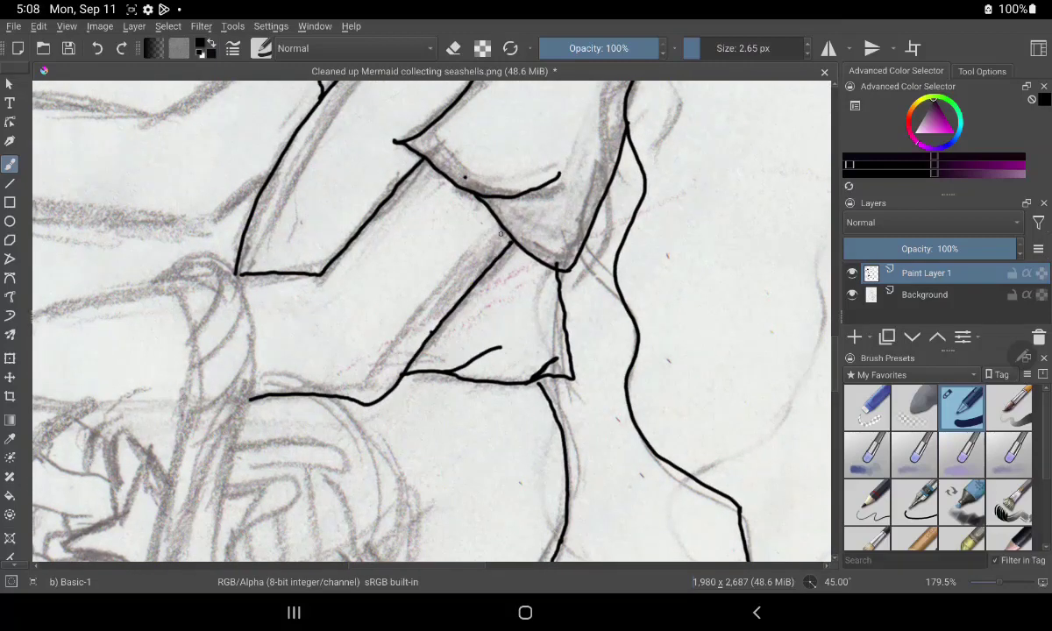
mouse_move(263, 395)
mouse_down()
mouse_move(491, 351)
mouse_move(535, 385)
mouse_up()
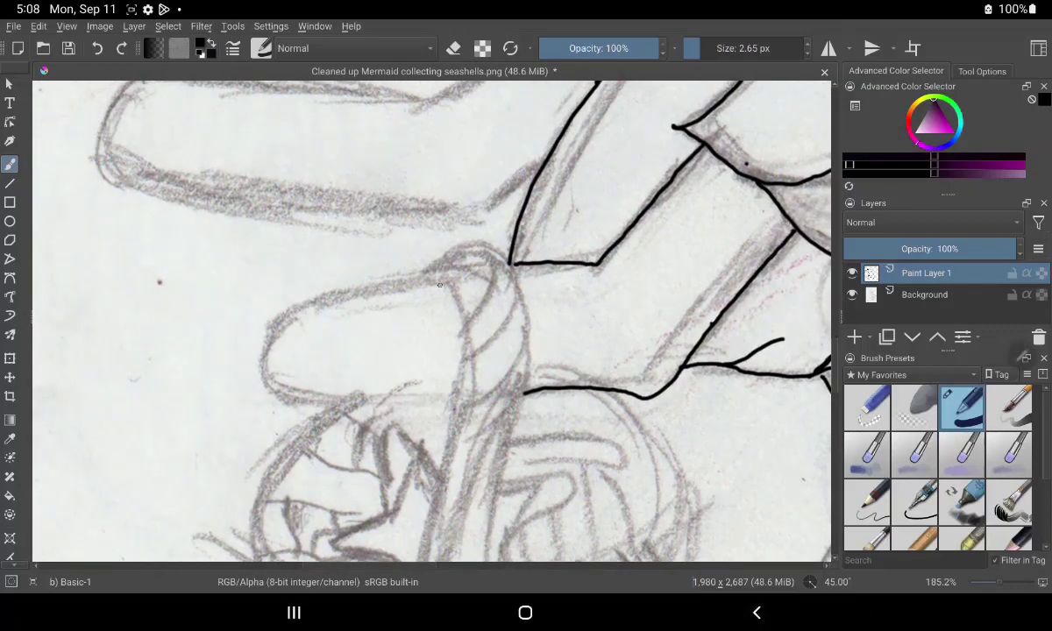
Ink the hand and the twisted handle's top hook and lower lobes
mouse_move(445, 283)
mouse_down()
mouse_move(351, 294)
mouse_move(263, 337)
mouse_move(311, 385)
mouse_move(429, 386)
mouse_move(451, 397)
mouse_up()
mouse_move(462, 252)
mouse_down()
mouse_move(477, 284)
mouse_move(462, 351)
mouse_move(515, 298)
mouse_move(457, 250)
mouse_move(429, 273)
mouse_up()
mouse_move(464, 352)
mouse_down()
mouse_move(462, 405)
mouse_move(526, 350)
mouse_move(517, 298)
mouse_up()
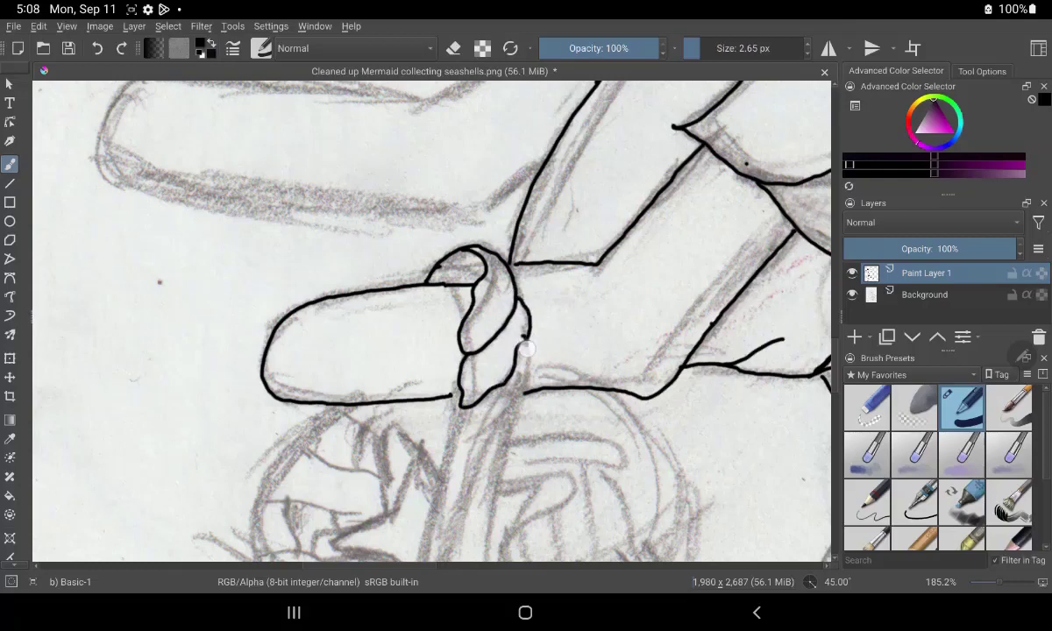
mouse_move(525, 349)
mouse_down()
mouse_move(480, 430)
mouse_move(462, 408)
mouse_up()
drag(517, 411, 480, 513)
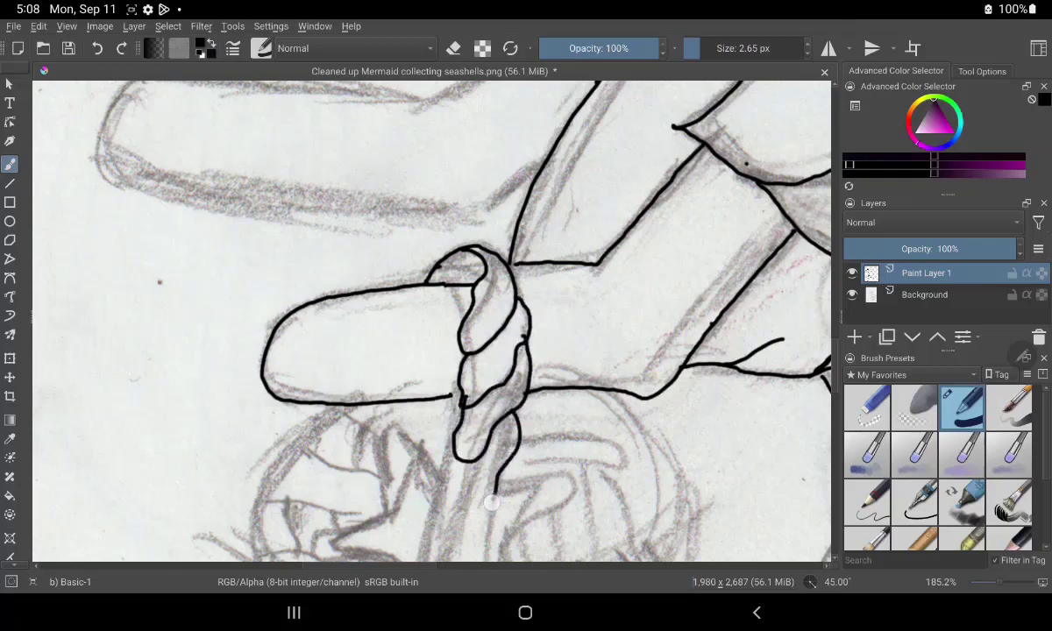
mouse_move(461, 447)
mouse_down()
mouse_move(444, 515)
mouse_move(465, 443)
mouse_up()
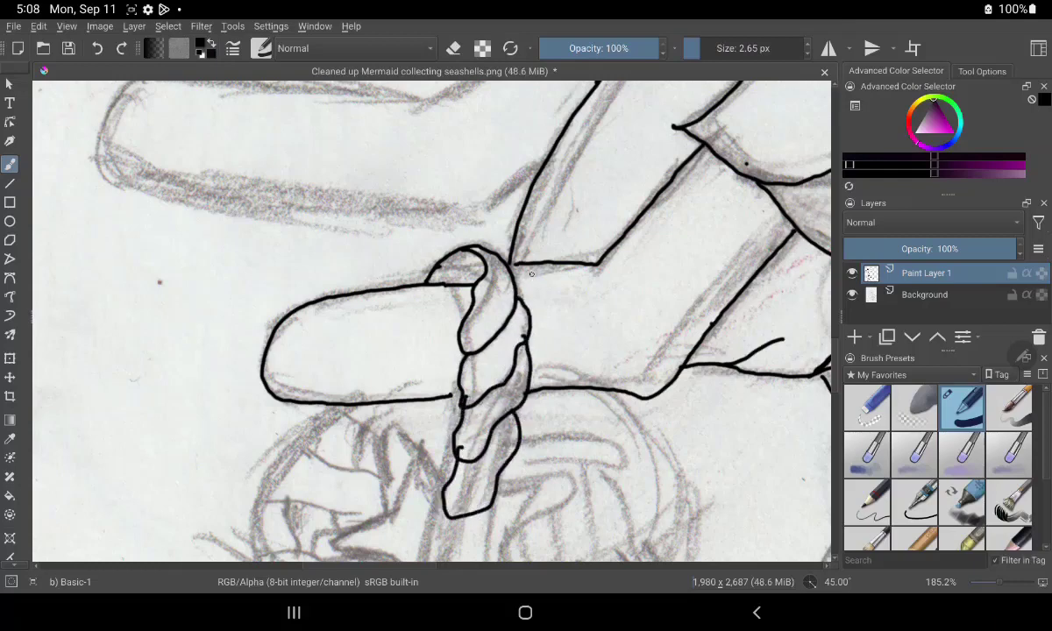
drag(516, 277, 600, 264)
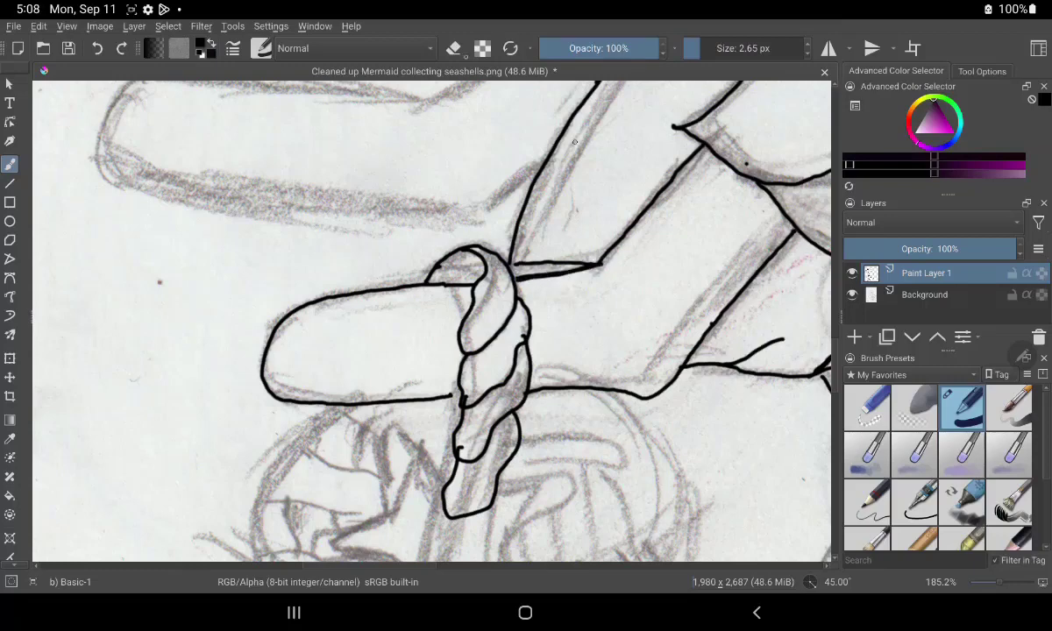
Erase the duplicate stroke to the right of the handle's knot
click(453, 48)
drag(487, 245, 583, 263)
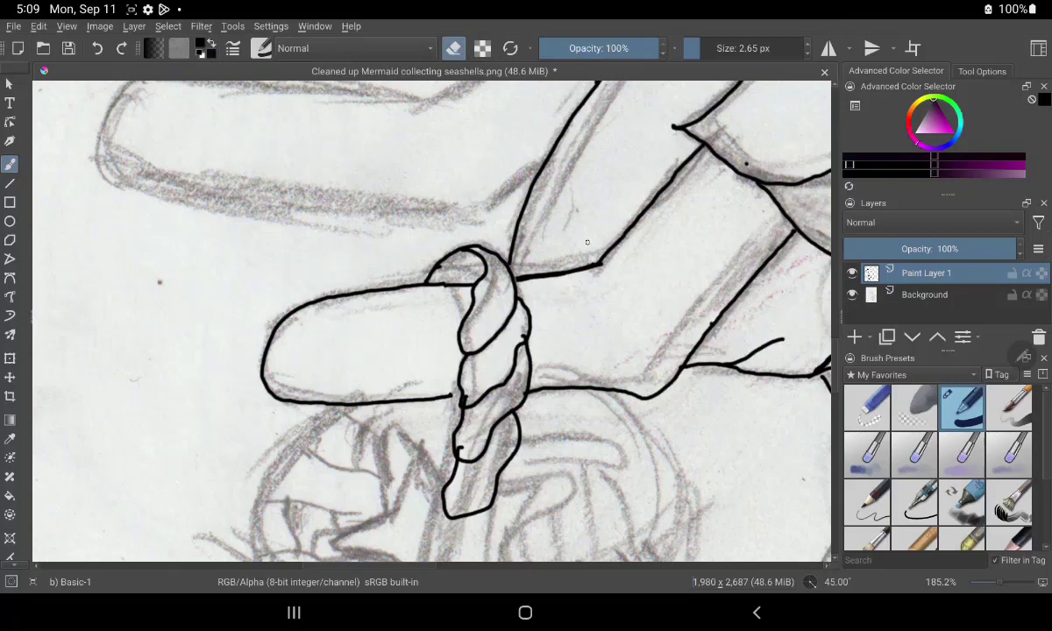
click(453, 49)
Ink the twisted knot below the handle, closing its bottom lobe
scroll(429, 316, down, 5)
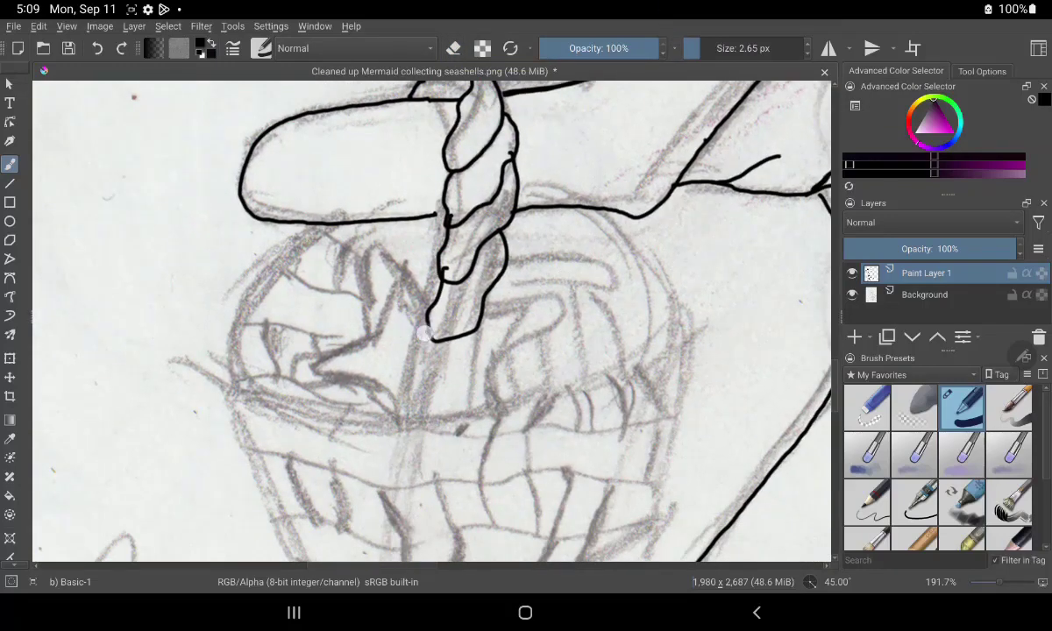
mouse_move(424, 333)
mouse_down()
mouse_move(413, 372)
mouse_move(435, 377)
mouse_move(482, 331)
mouse_up()
drag(414, 386, 484, 375)
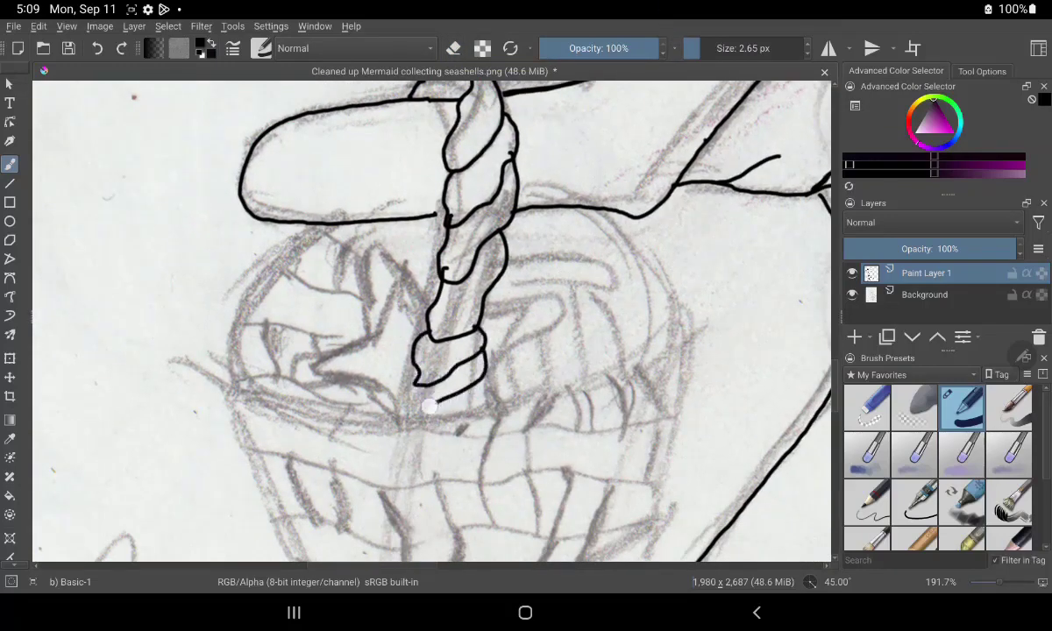
mouse_move(428, 405)
mouse_down()
mouse_move(408, 399)
mouse_move(525, 396)
mouse_move(474, 428)
mouse_up()
Ink the rope lobes along the basket rim out to its right end
mouse_move(410, 399)
mouse_down()
mouse_move(368, 427)
mouse_move(355, 392)
mouse_move(294, 412)
mouse_move(295, 424)
mouse_move(233, 392)
mouse_move(259, 407)
mouse_up()
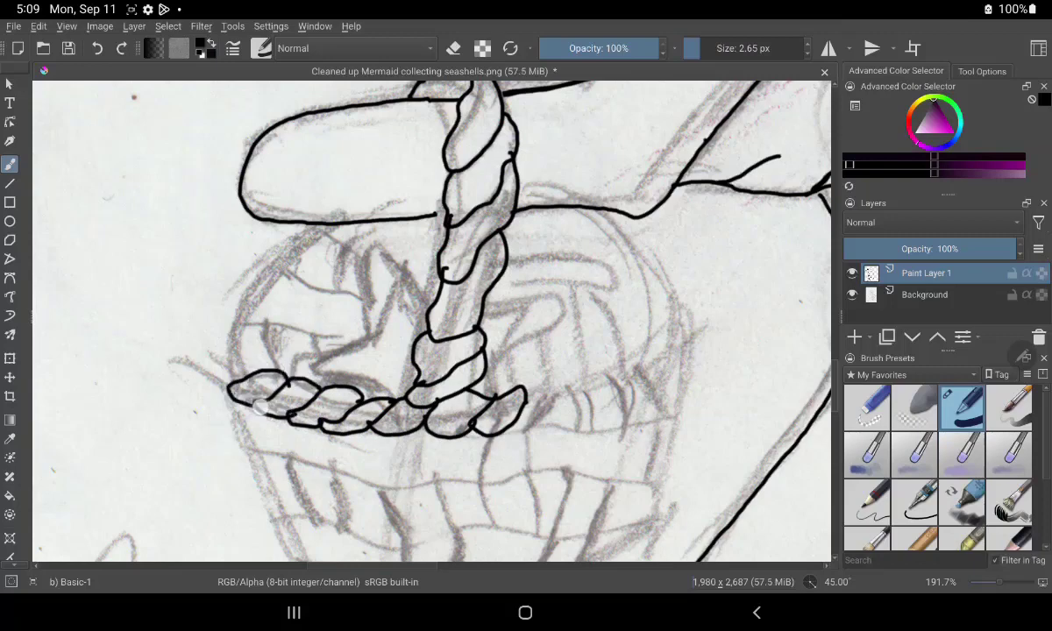
mouse_move(530, 390)
mouse_down()
mouse_move(513, 429)
mouse_move(530, 386)
mouse_move(565, 420)
mouse_move(603, 373)
mouse_move(596, 407)
mouse_up()
mouse_move(613, 359)
mouse_down()
mouse_move(609, 399)
mouse_move(635, 386)
mouse_up()
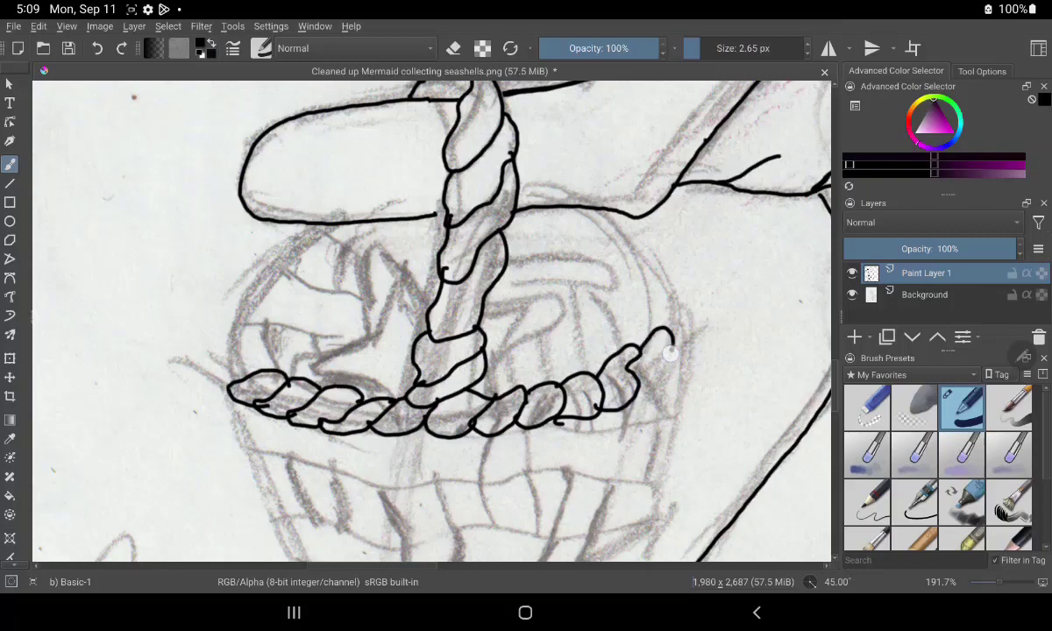
mouse_move(653, 337)
mouse_down()
mouse_move(670, 377)
mouse_move(666, 301)
mouse_move(662, 378)
mouse_up()
key(e)
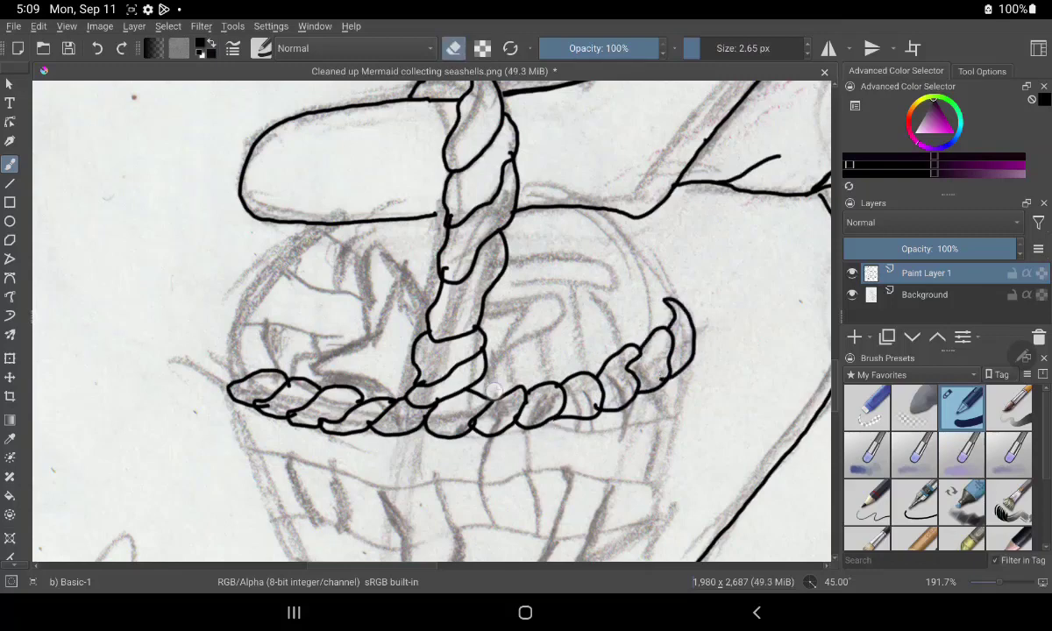
key(e)
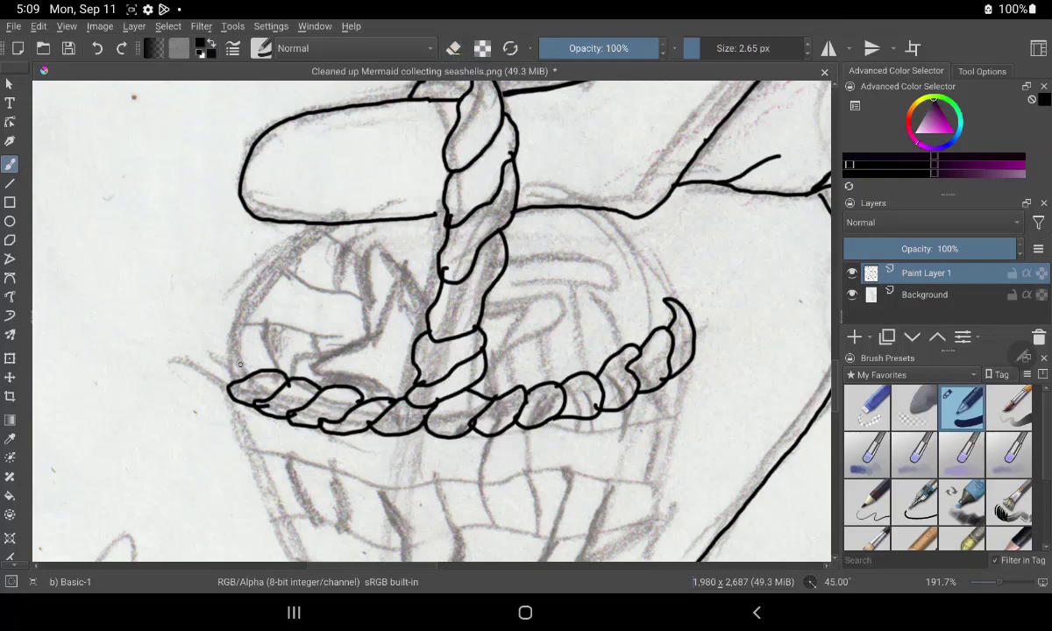
Extend the rope loops up both sides of the basket and add an inner stroke at the right end
mouse_move(227, 390)
mouse_down()
mouse_move(229, 355)
mouse_move(269, 340)
mouse_move(247, 314)
mouse_move(272, 285)
mouse_move(219, 276)
mouse_move(290, 289)
mouse_move(302, 229)
mouse_up()
mouse_move(297, 267)
mouse_down()
mouse_move(268, 226)
mouse_move(325, 215)
mouse_move(317, 221)
mouse_up()
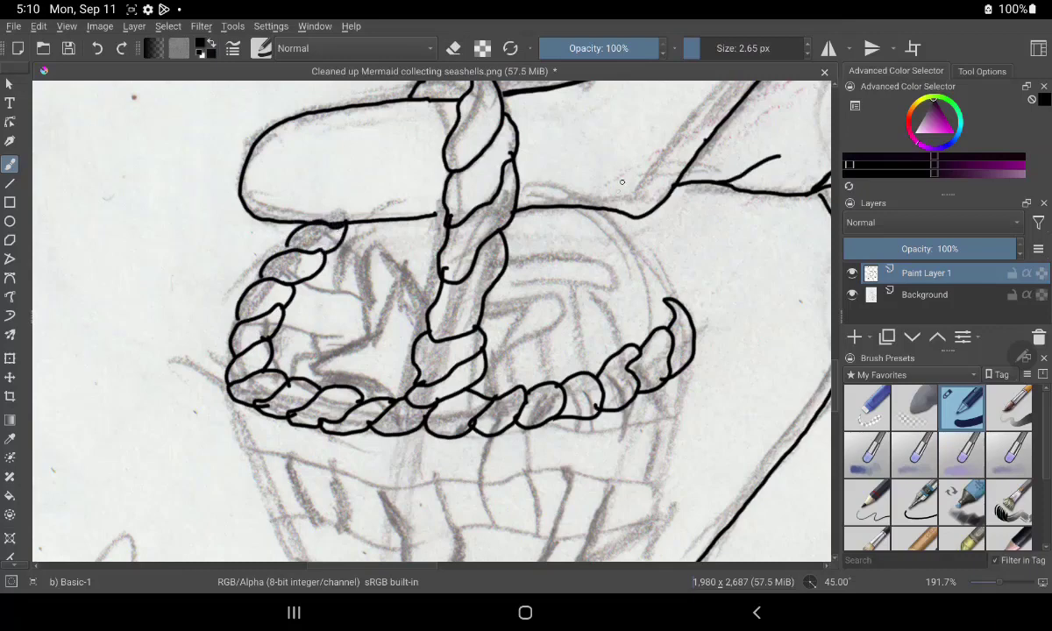
mouse_move(666, 326)
mouse_down()
mouse_move(647, 294)
mouse_move(671, 279)
mouse_move(662, 256)
mouse_move(624, 251)
mouse_move(631, 263)
mouse_move(589, 208)
mouse_up()
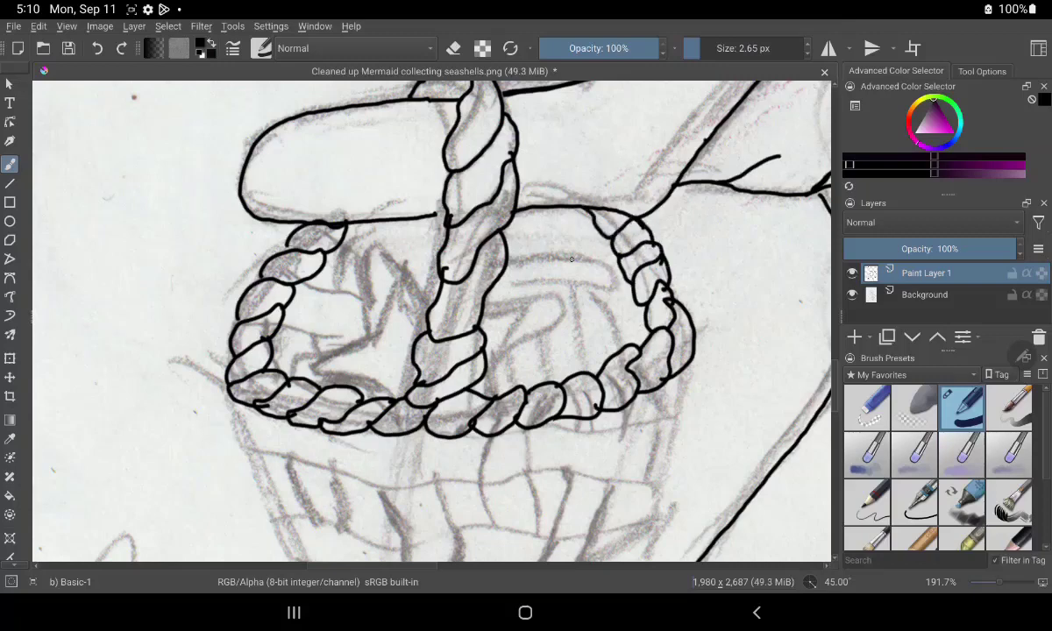
drag(607, 288, 642, 342)
Ink arcs and vertical strokes inside the basket's right part and lines left of the rope loop
mouse_move(503, 282)
mouse_down()
mouse_move(570, 263)
mouse_move(496, 232)
mouse_up()
drag(510, 285, 515, 384)
mouse_move(512, 283)
mouse_down()
mouse_move(573, 289)
mouse_move(580, 361)
mouse_up()
mouse_move(553, 286)
mouse_down()
mouse_move(561, 373)
mouse_move(536, 375)
mouse_up()
mouse_move(361, 334)
mouse_down()
mouse_move(302, 369)
mouse_move(360, 386)
mouse_up()
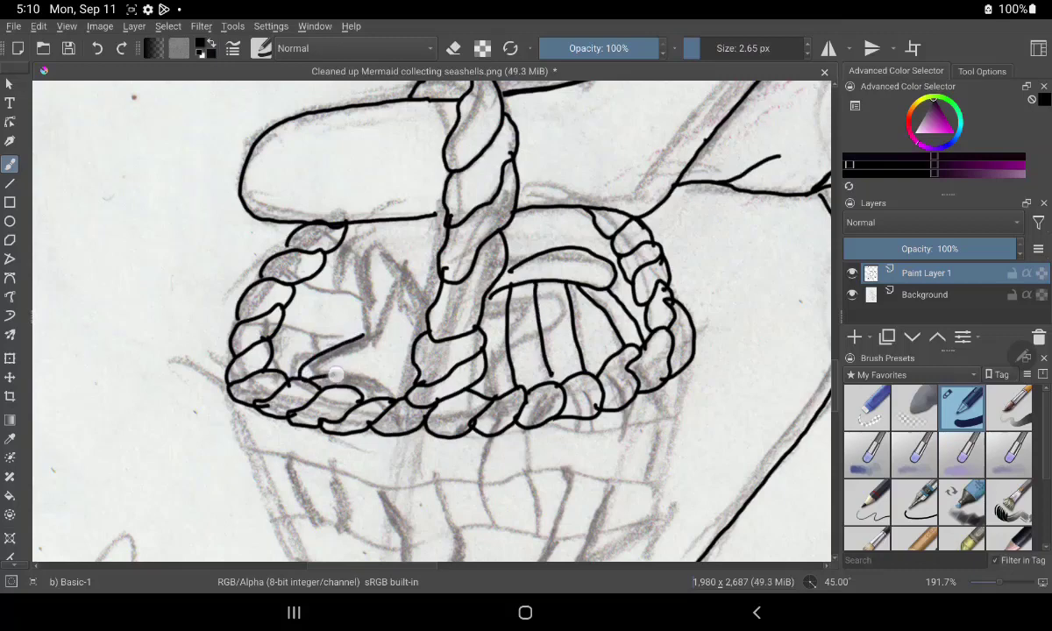
mouse_move(361, 333)
mouse_down()
mouse_move(355, 250)
mouse_move(386, 285)
mouse_move(403, 276)
mouse_up()
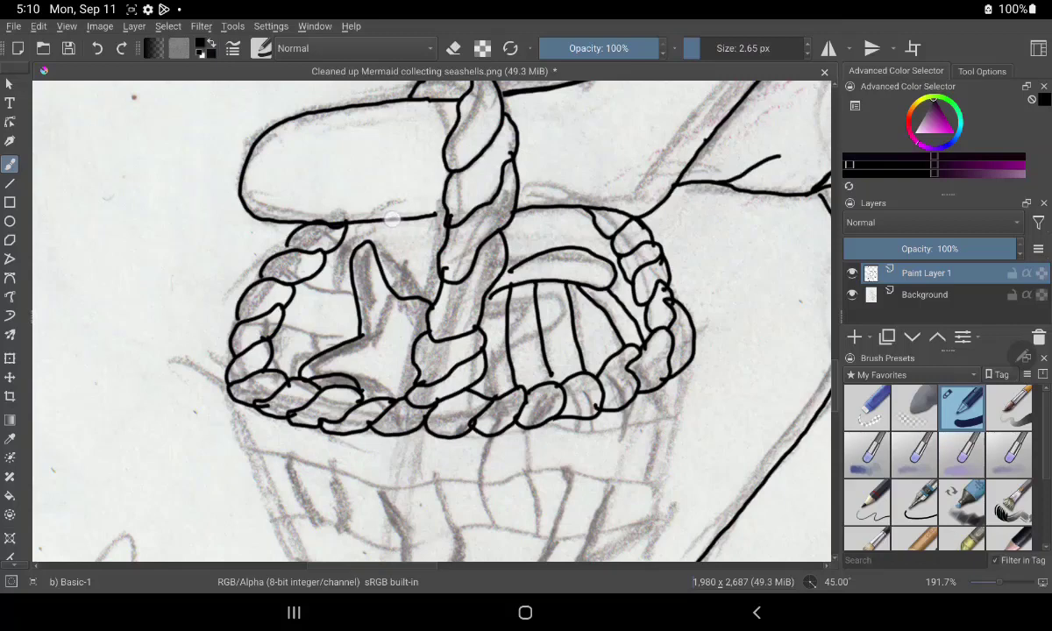
Add vertical weave lines below the handle and right part, plus strokes across the left part
drag(390, 221, 409, 290)
drag(412, 218, 417, 279)
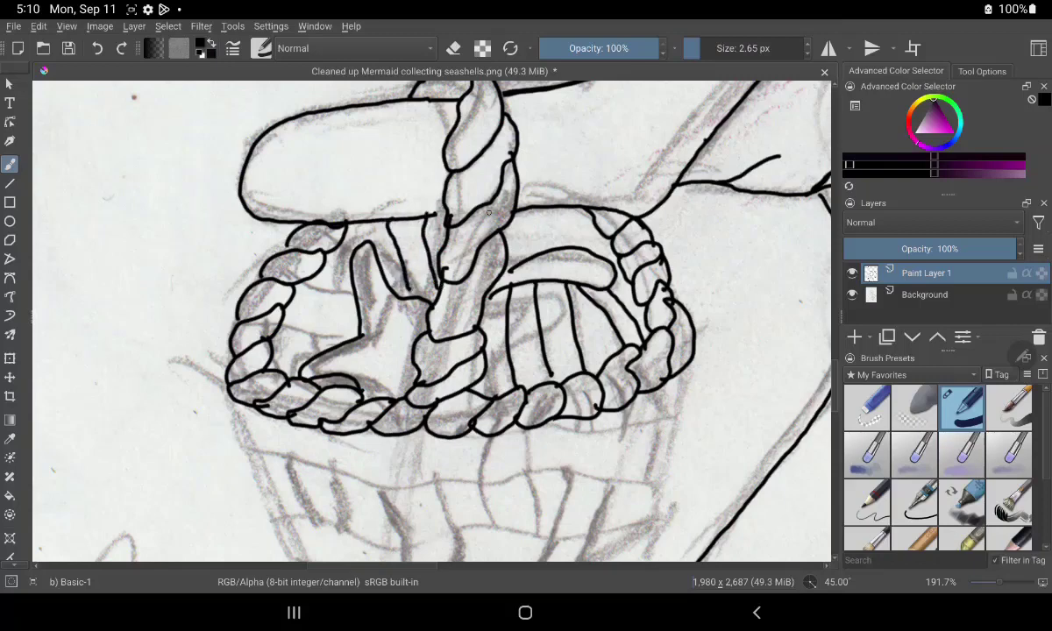
mouse_move(499, 192)
mouse_down()
mouse_move(488, 237)
mouse_move(525, 256)
mouse_up()
drag(552, 202, 554, 238)
drag(282, 279, 353, 296)
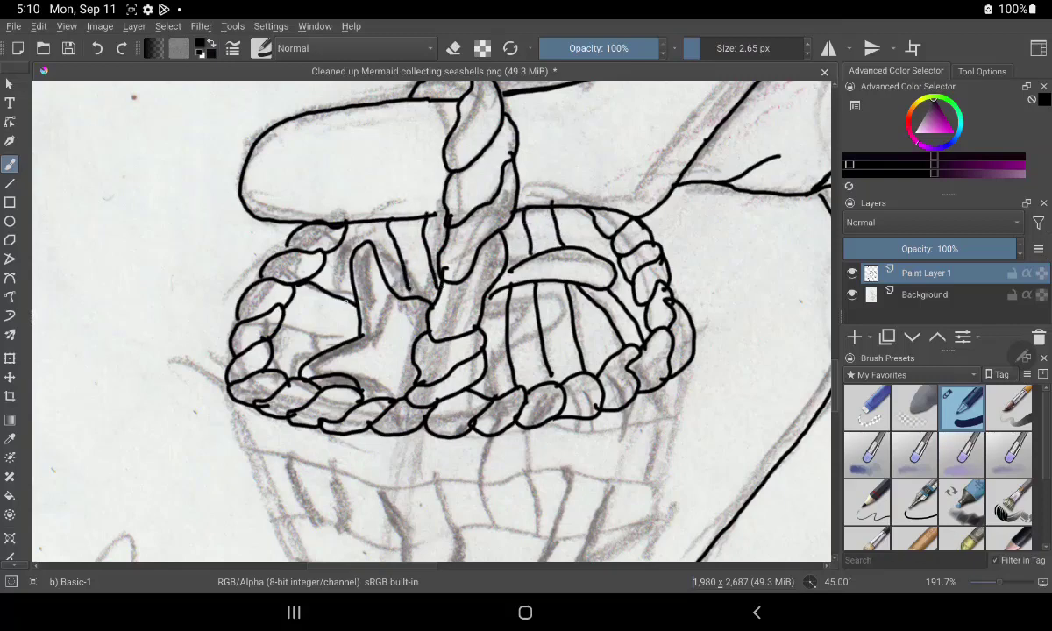
drag(279, 324, 349, 338)
drag(256, 351, 332, 247)
mouse_move(292, 333)
mouse_down()
mouse_move(342, 272)
mouse_move(307, 293)
mouse_move(331, 296)
mouse_move(318, 323)
mouse_up()
Erase the diagonal strokes and tidy the weave line beside the rope handle
click(453, 48)
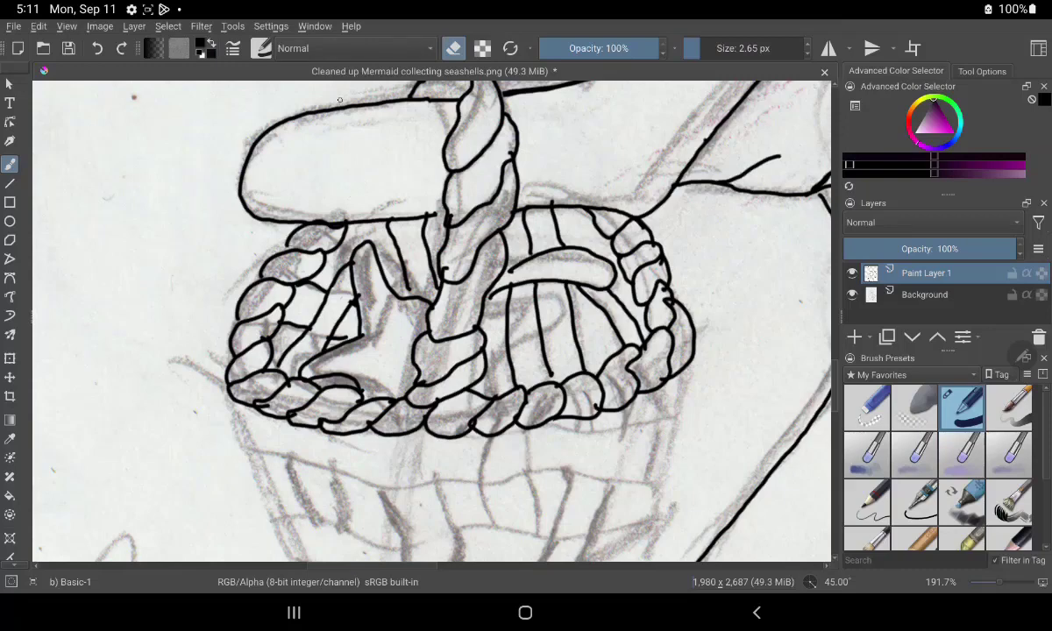
key(e)
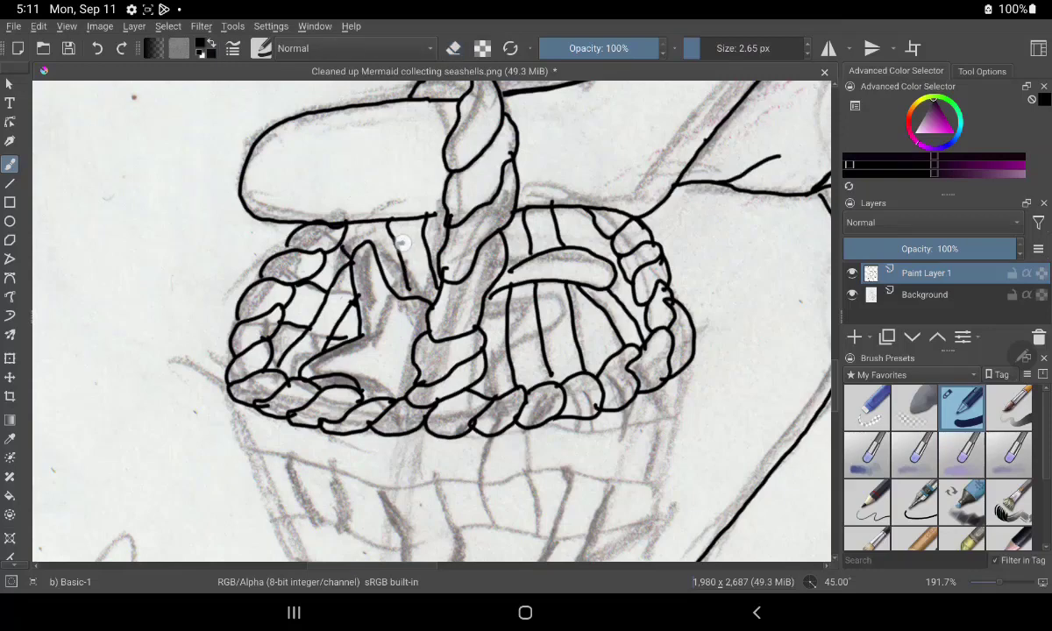
drag(401, 223, 410, 267)
key(e)
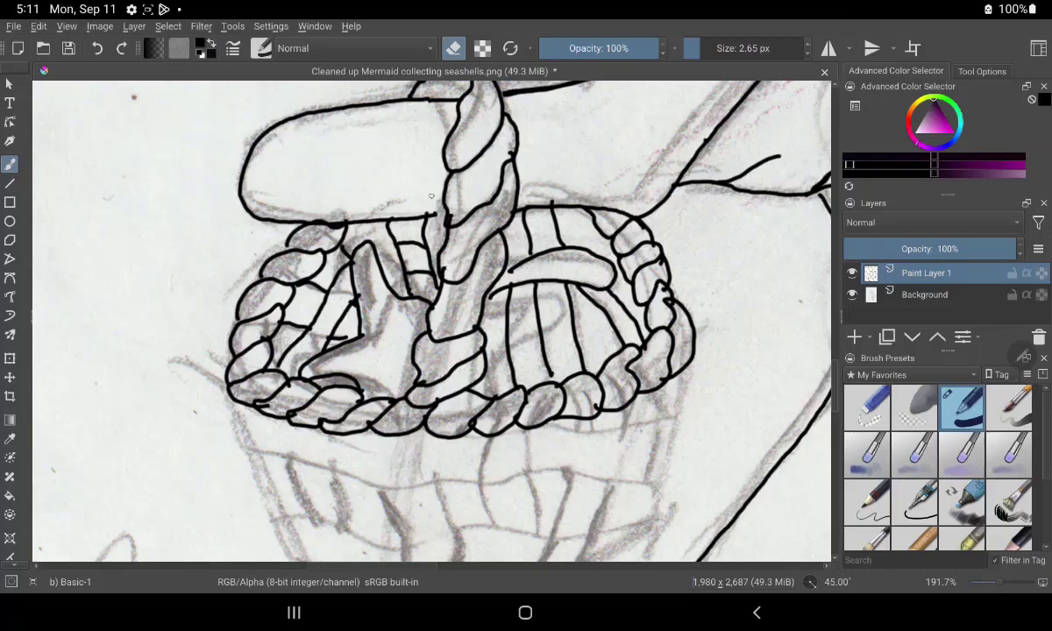
drag(410, 230, 396, 254)
key(e)
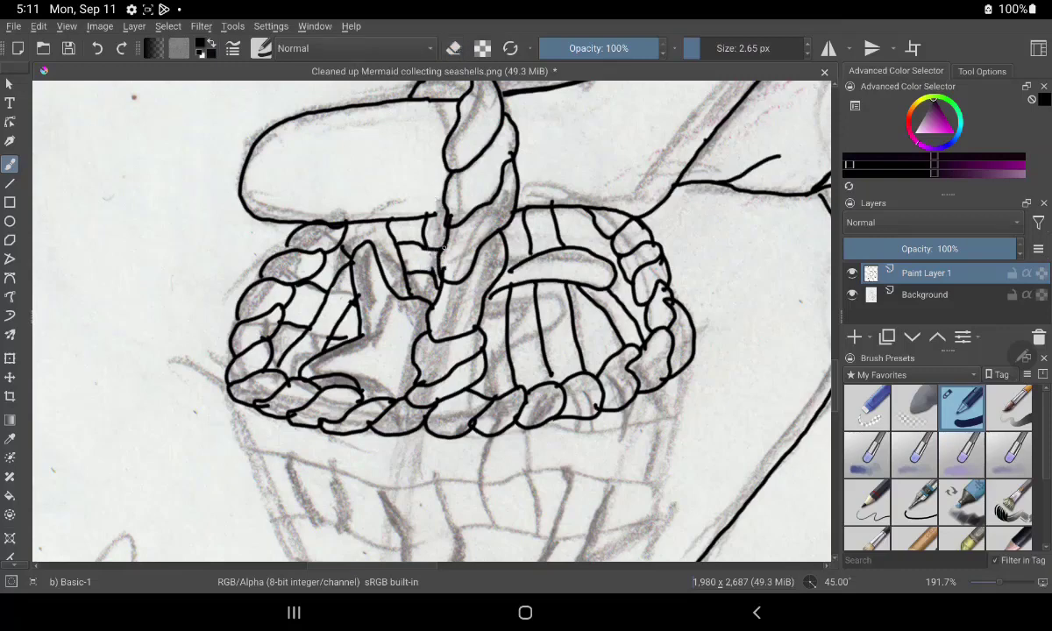
Erase stray ink near the central weave, add short rim strokes, and undo the last one
key(e)
drag(445, 267, 431, 275)
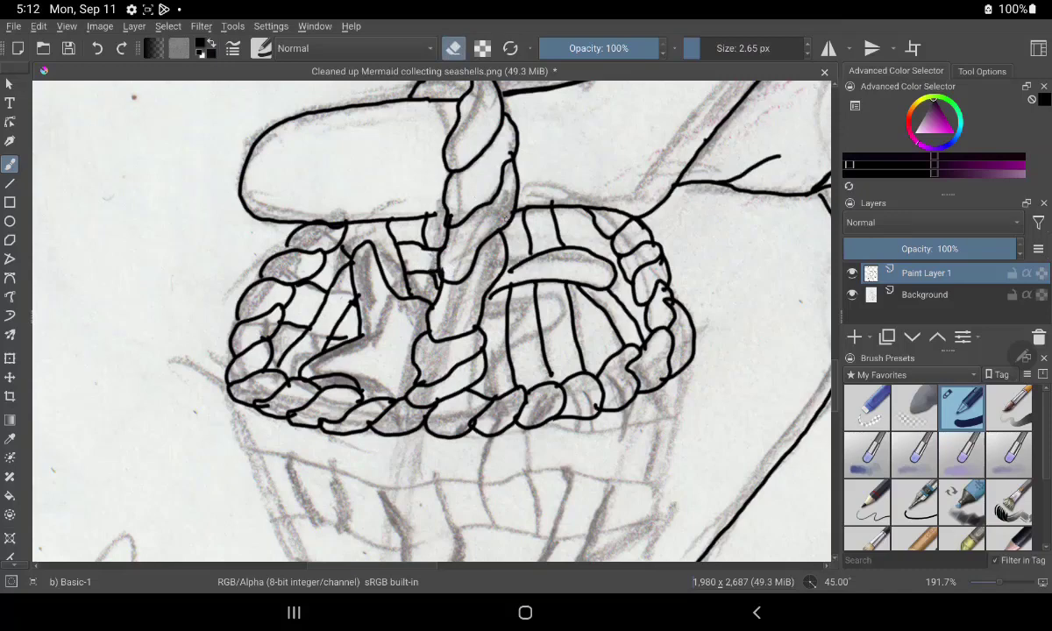
key(e)
drag(499, 208, 487, 239)
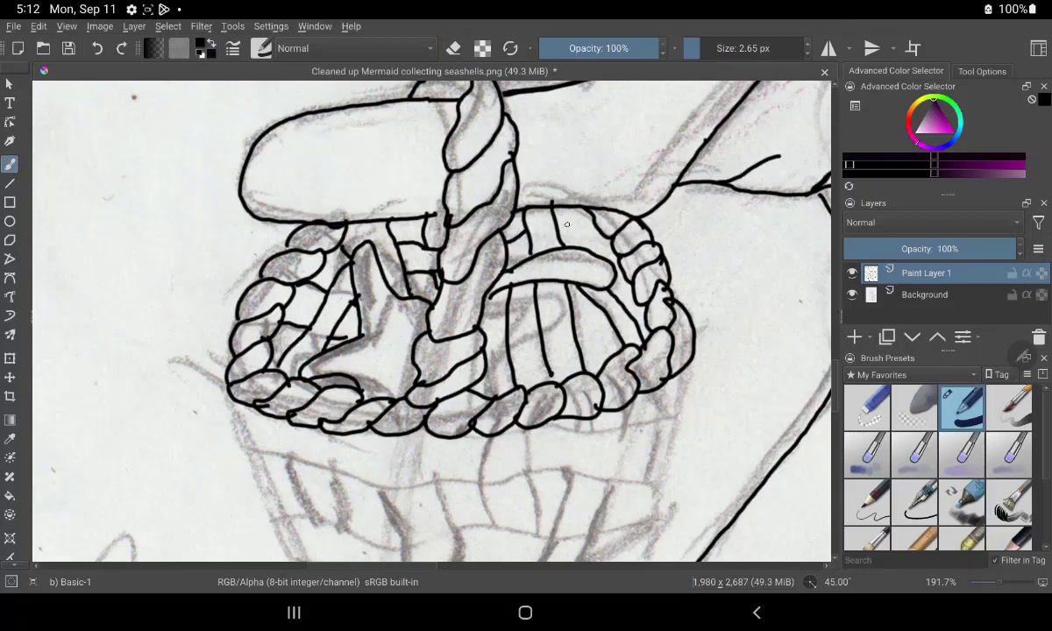
drag(557, 224, 587, 227)
key(ctrl+z)
Ink vertical slats below the left, centre and right of the braided rim
scroll(438, 324, down, 3)
scroll(438, 324, down, 2)
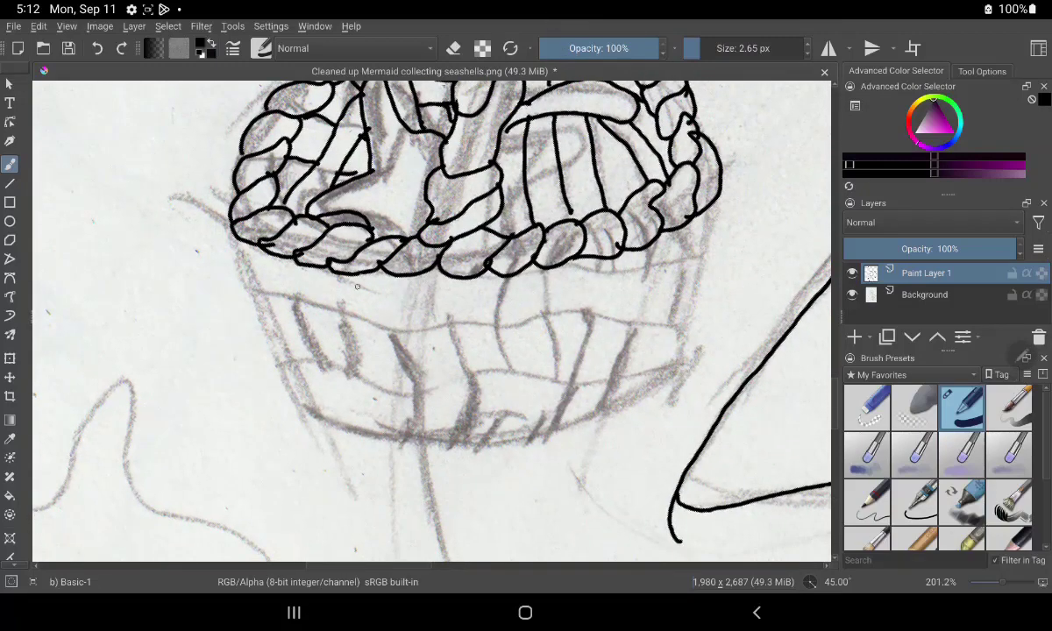
drag(338, 273, 365, 374)
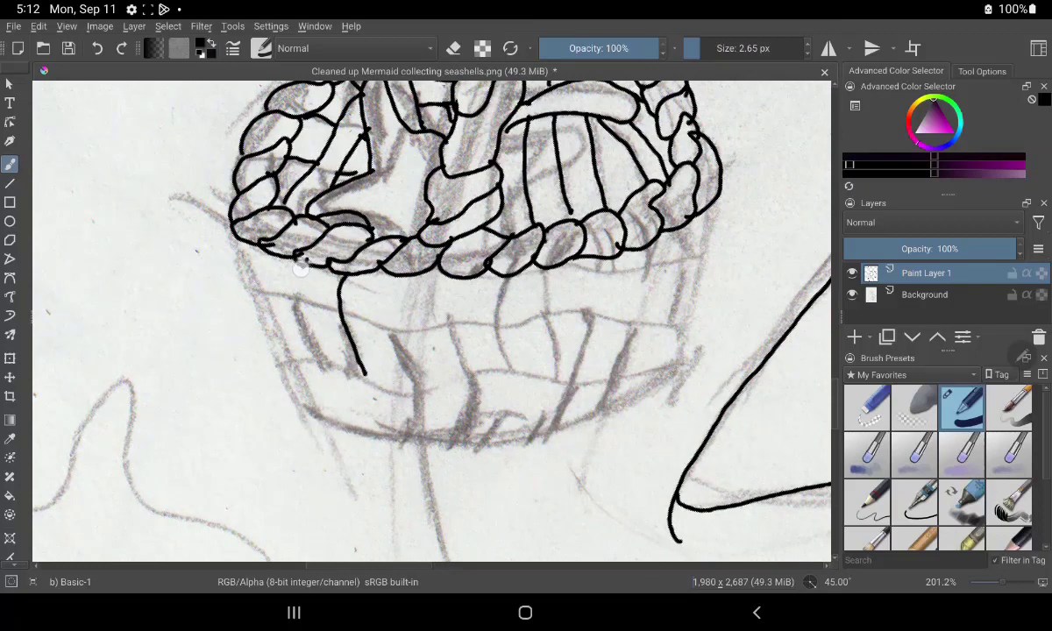
drag(296, 266, 318, 356)
drag(496, 275, 513, 373)
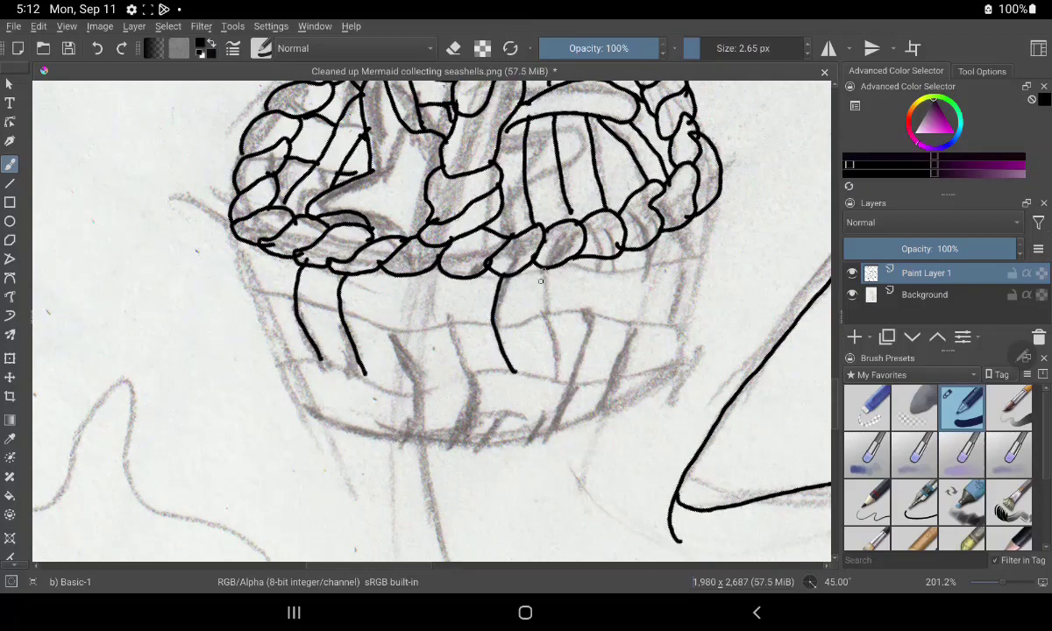
drag(546, 266, 560, 384)
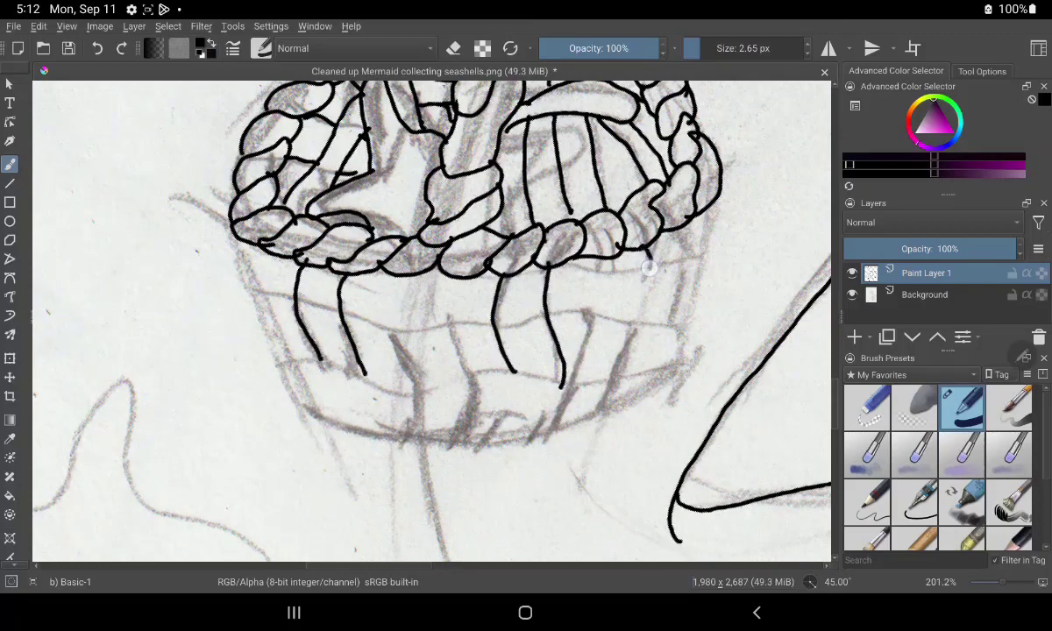
drag(654, 253, 621, 371)
drag(685, 245, 652, 376)
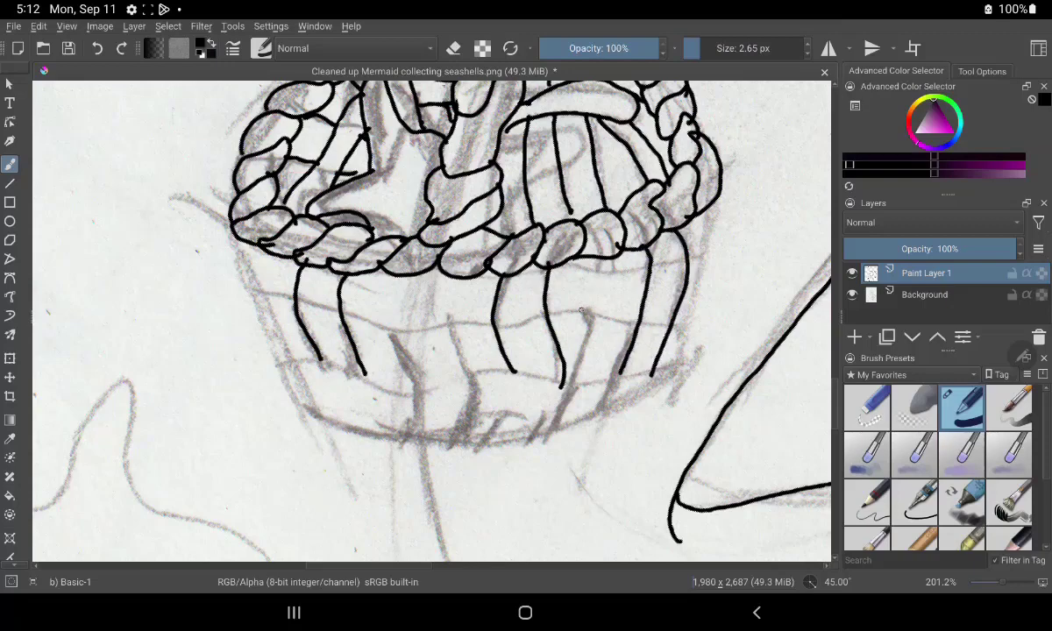
drag(583, 310, 563, 384)
Extend the slats toward the bottom and add cross strands across the front and rightmost slat
drag(279, 360, 386, 377)
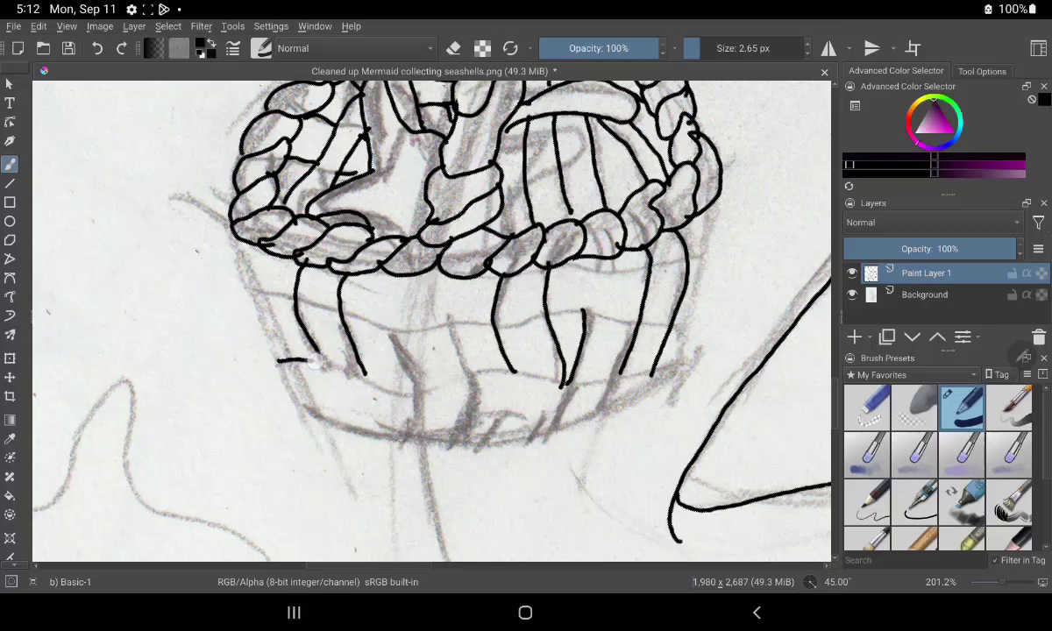
mouse_move(387, 328)
mouse_down()
mouse_move(408, 389)
mouse_move(407, 434)
mouse_up()
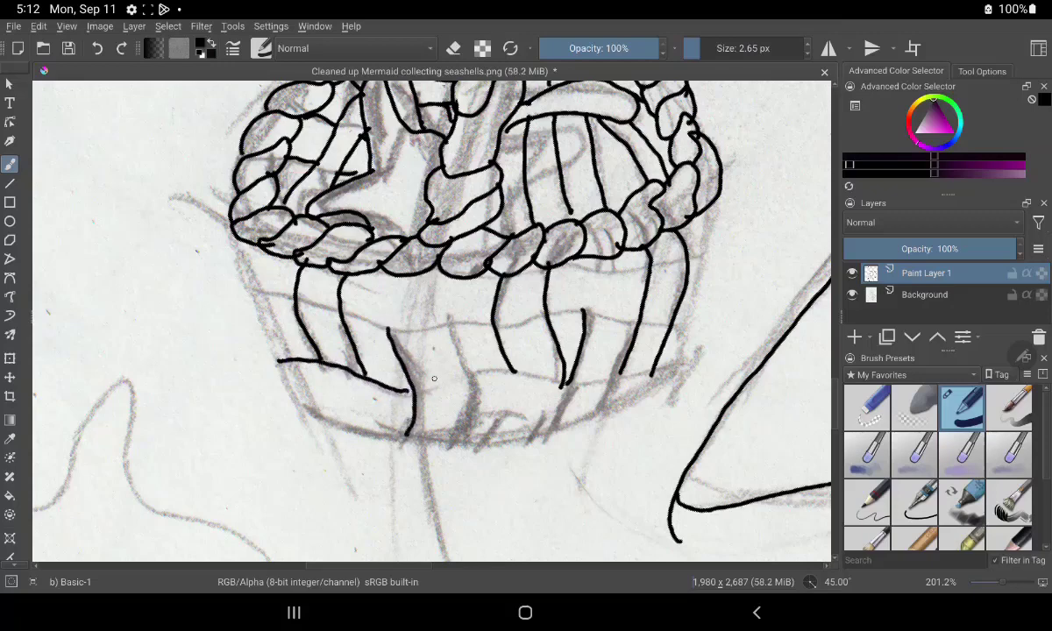
drag(448, 322, 460, 440)
drag(474, 371, 566, 383)
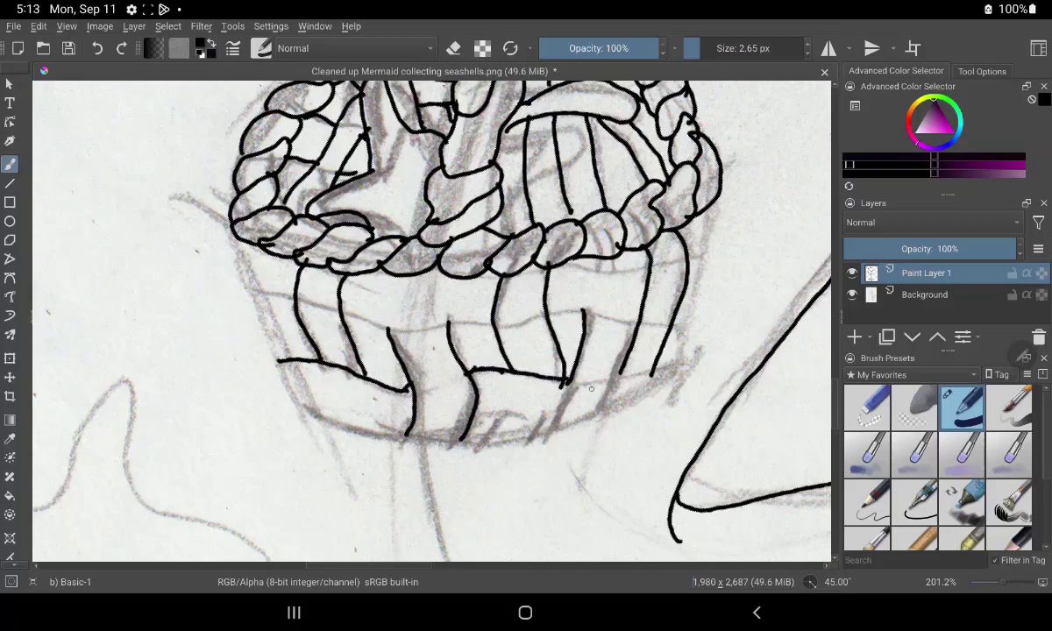
drag(622, 373, 652, 374)
drag(655, 373, 675, 358)
drag(611, 399, 700, 296)
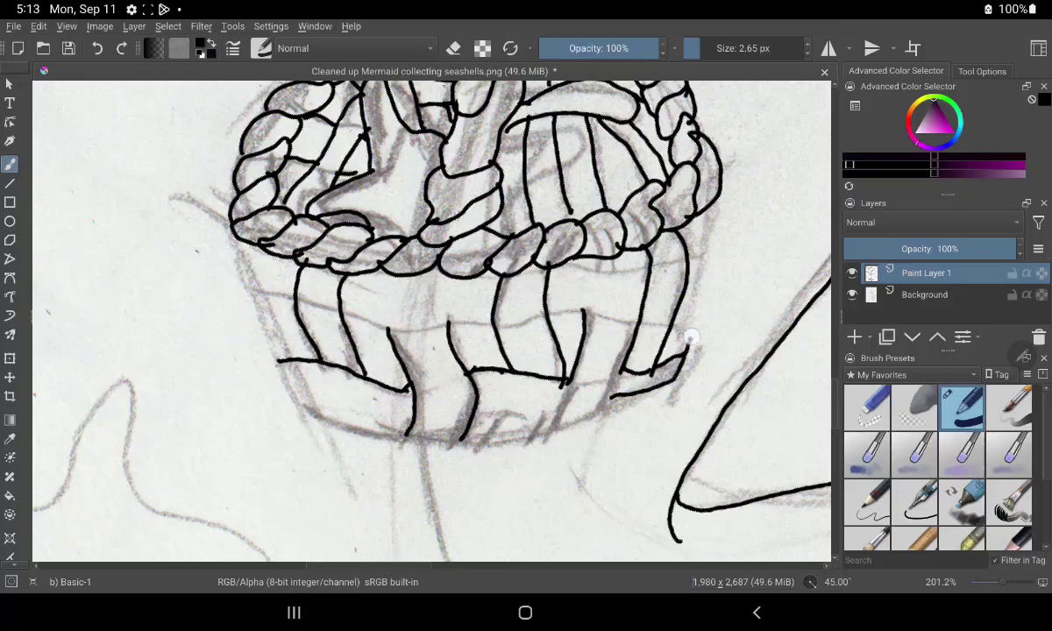
Outline the basket's right side and curved bottom edge, then ink woven strands across the front
drag(713, 198, 707, 320)
mouse_move(634, 356)
mouse_down()
mouse_move(591, 394)
mouse_move(494, 416)
mouse_move(324, 419)
mouse_move(267, 338)
mouse_move(232, 224)
mouse_up()
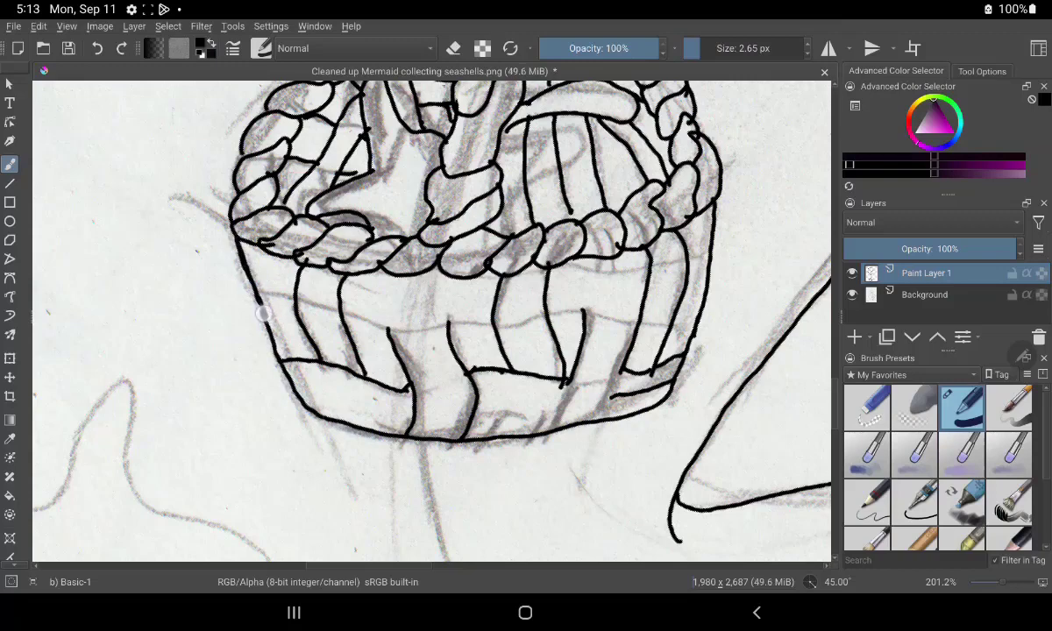
mouse_move(473, 415)
mouse_down()
mouse_move(561, 418)
mouse_move(513, 419)
mouse_up()
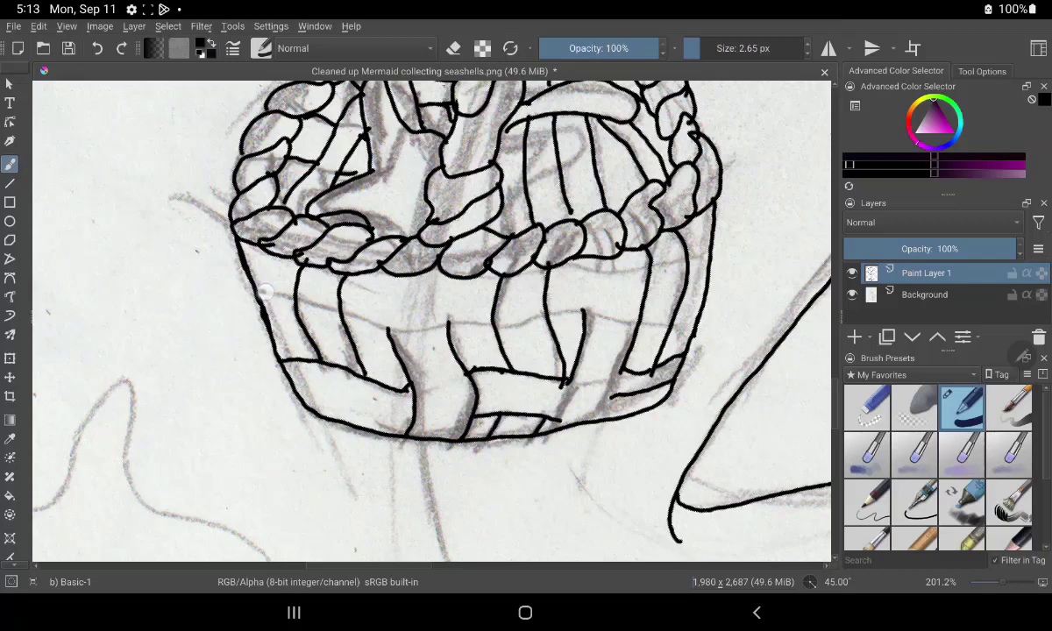
drag(338, 308, 489, 322)
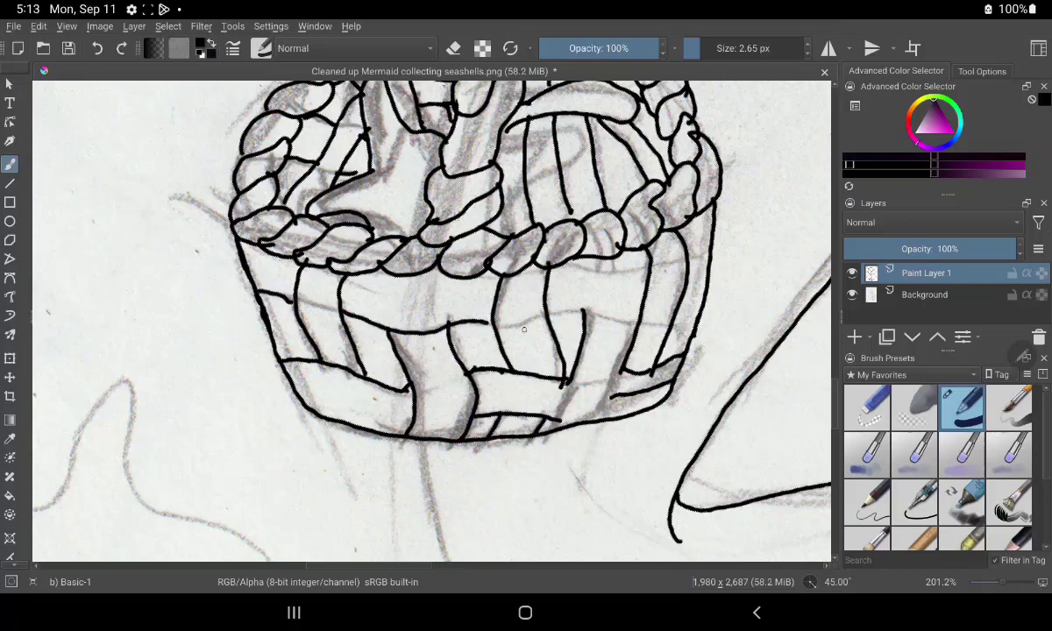
drag(578, 326, 630, 324)
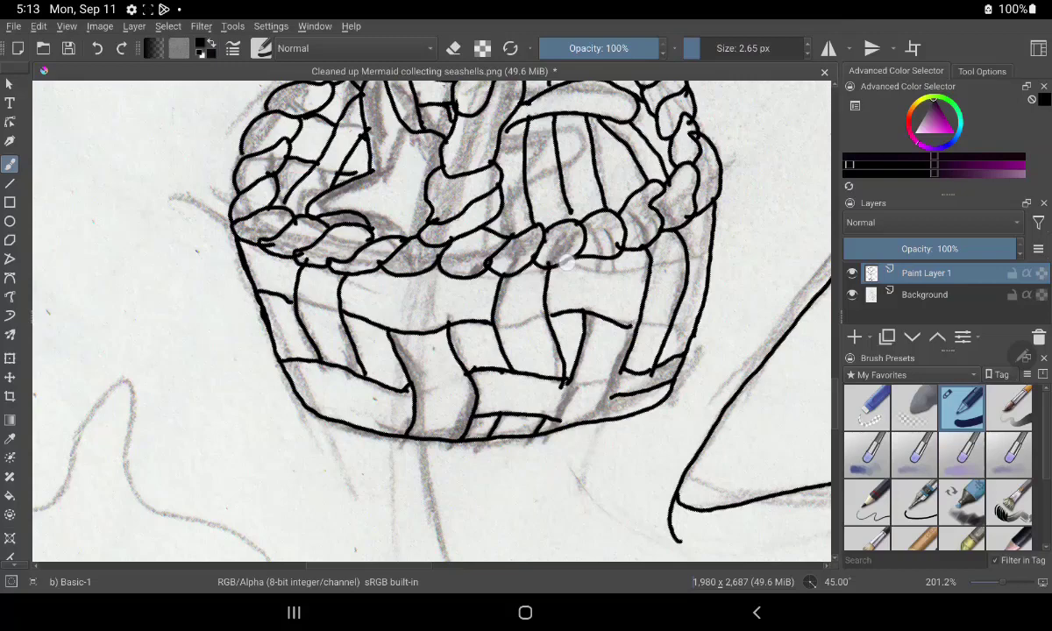
drag(499, 274, 653, 252)
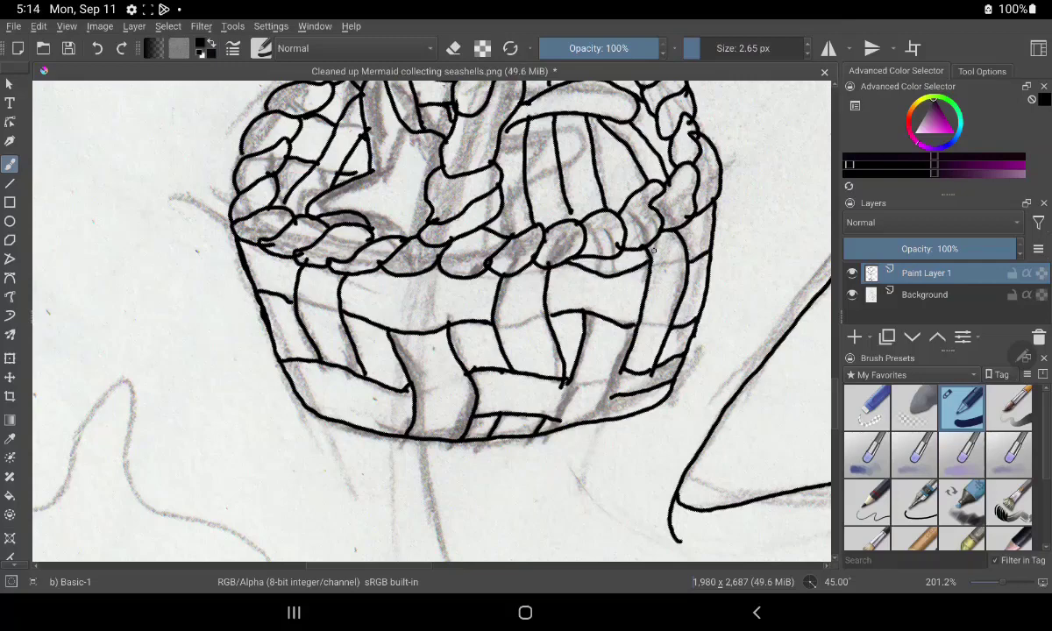
Ink a long curve from under the basket, down and right to join the existing line
scroll(526, 351, down, 3)
scroll(526, 351, down, 3)
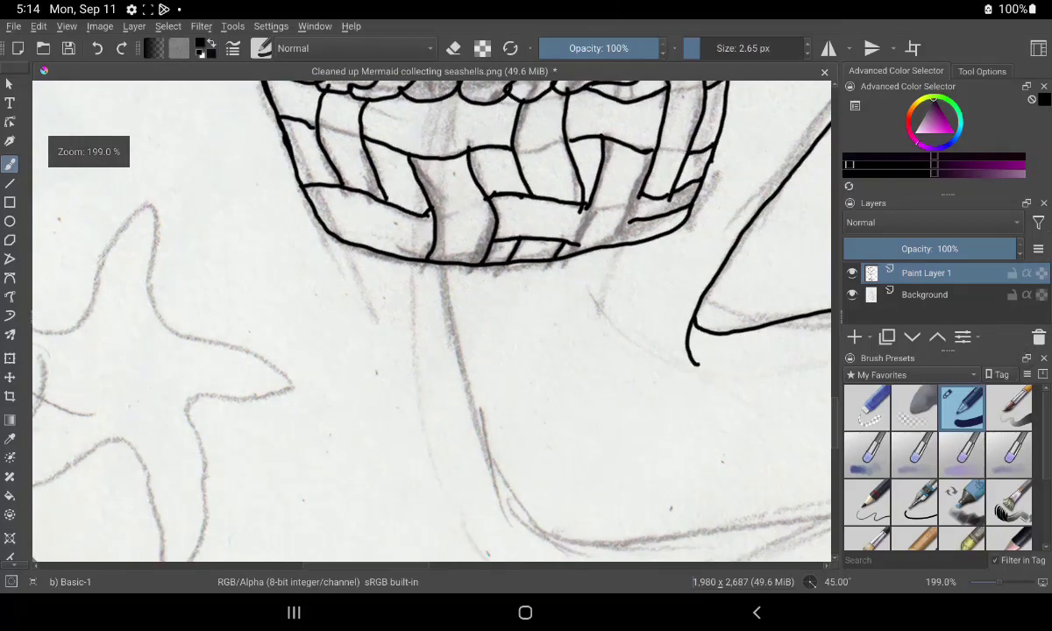
scroll(438, 351, down, 3)
scroll(340, 366, down, 2)
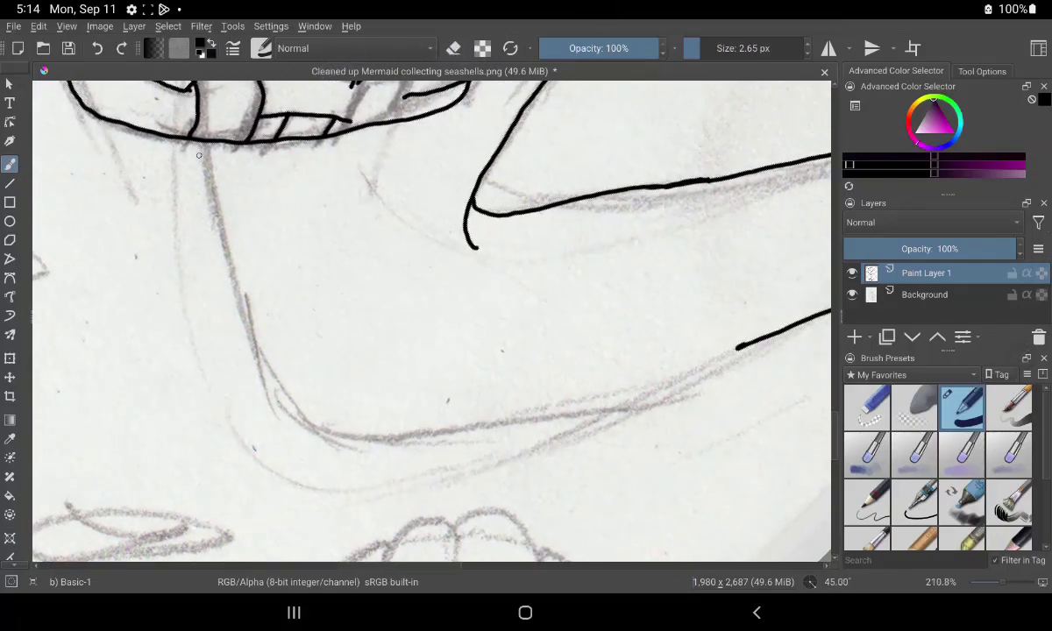
mouse_move(204, 142)
mouse_down()
mouse_move(263, 376)
mouse_move(453, 437)
mouse_move(578, 411)
mouse_up()
drag(478, 429, 728, 348)
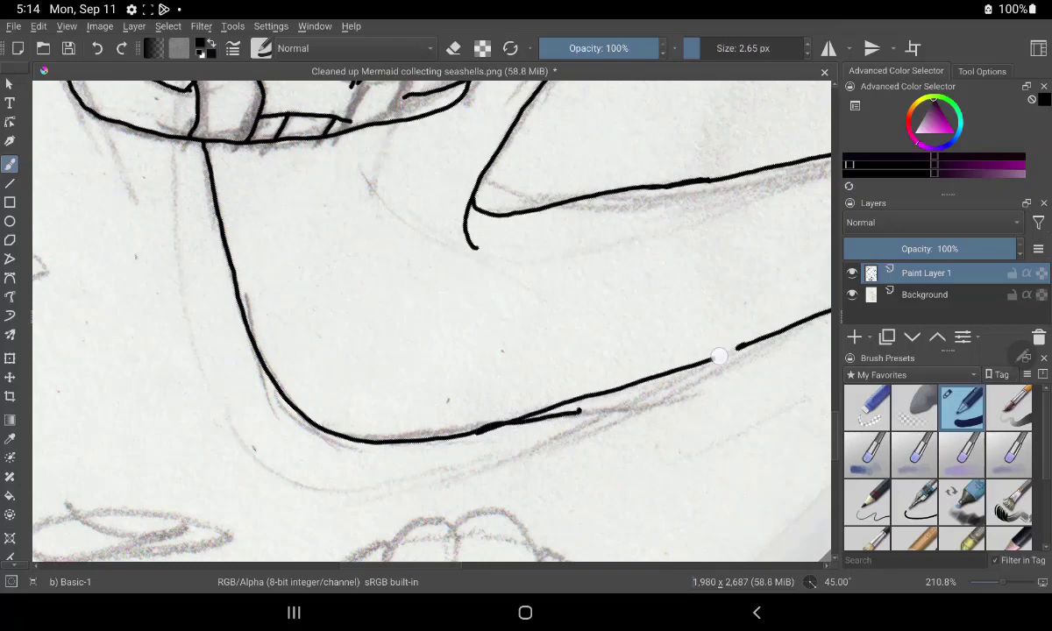
Erase the doubled overlap where the new curve meets the existing line
key(e)
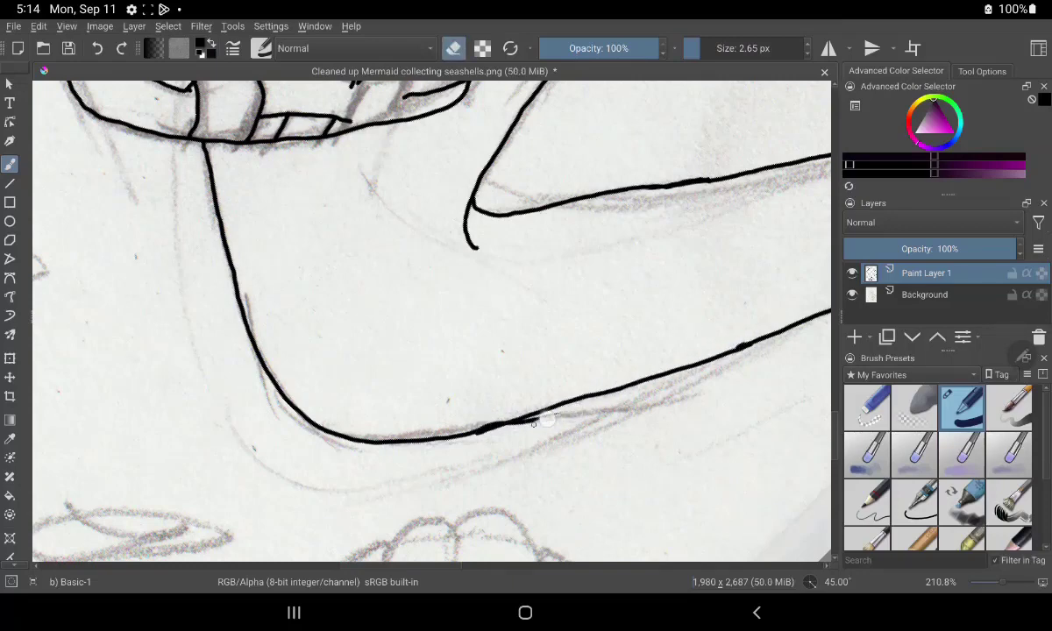
drag(577, 411, 478, 427)
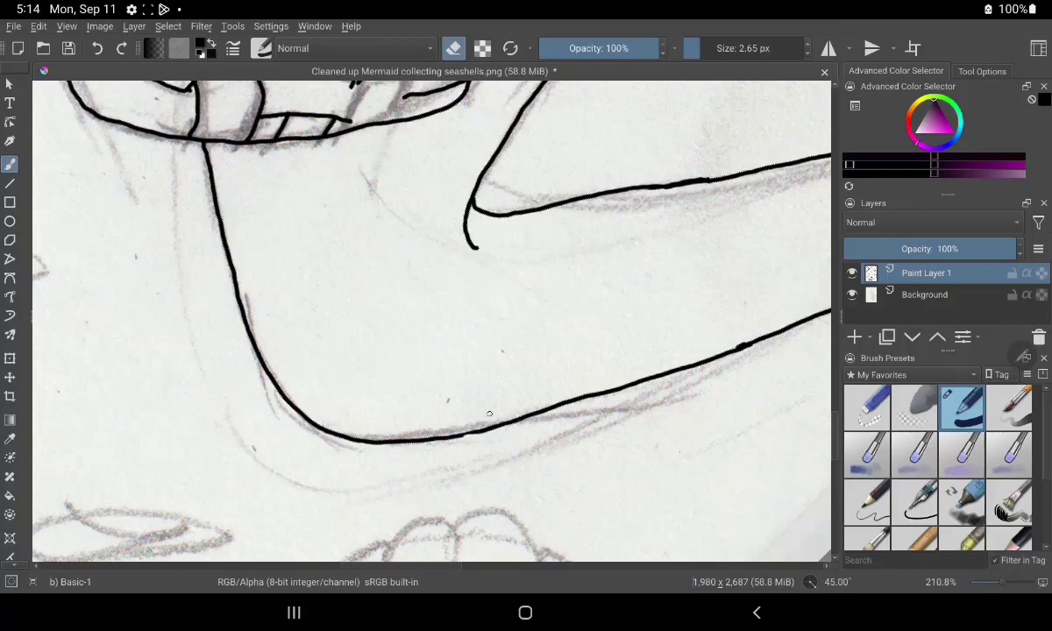
mouse_move(639, 394)
mouse_down()
mouse_move(677, 391)
mouse_move(428, 309)
mouse_move(433, 297)
mouse_up()
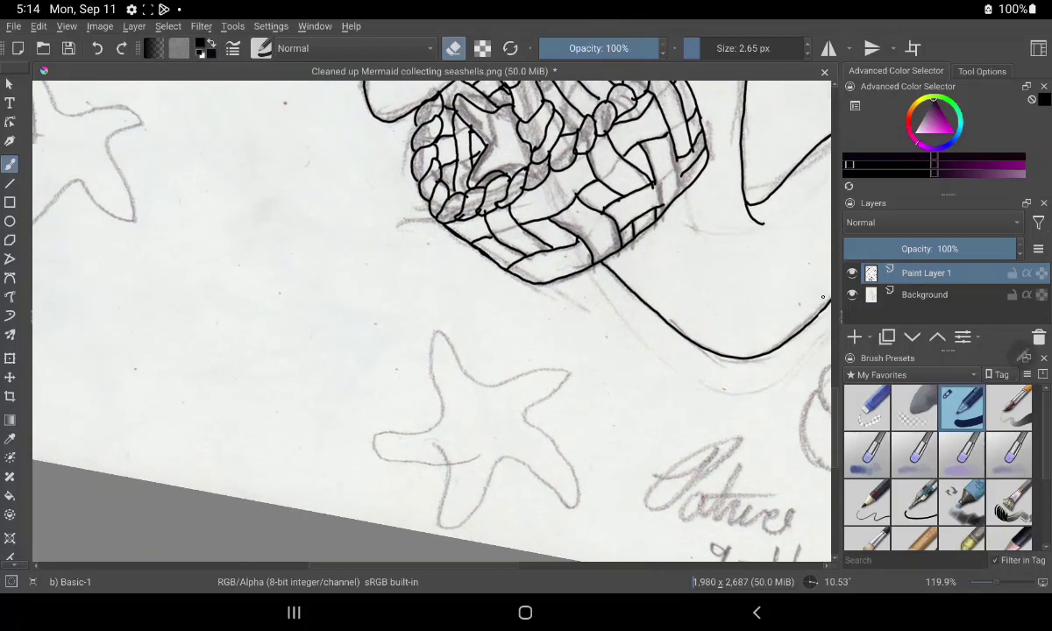
Ink the outline of the starfish below the basket
key(e)
mouse_move(374, 435)
mouse_down()
mouse_move(570, 491)
mouse_move(507, 454)
mouse_move(429, 521)
mouse_move(383, 456)
mouse_up()
mouse_move(381, 403)
mouse_down()
mouse_move(84, 434)
mouse_move(453, 284)
mouse_move(463, 273)
mouse_move(434, 226)
mouse_up()
mouse_move(399, 479)
mouse_down()
mouse_move(355, 515)
mouse_move(435, 465)
mouse_move(463, 478)
mouse_move(351, 536)
mouse_move(326, 531)
mouse_up()
Ink the bottom-right scallop shell's outline and its curved inner ribs
mouse_move(452, 438)
mouse_down()
mouse_move(438, 361)
mouse_move(399, 344)
mouse_move(281, 365)
mouse_move(253, 405)
mouse_move(244, 464)
mouse_move(322, 531)
mouse_up()
drag(256, 422, 359, 505)
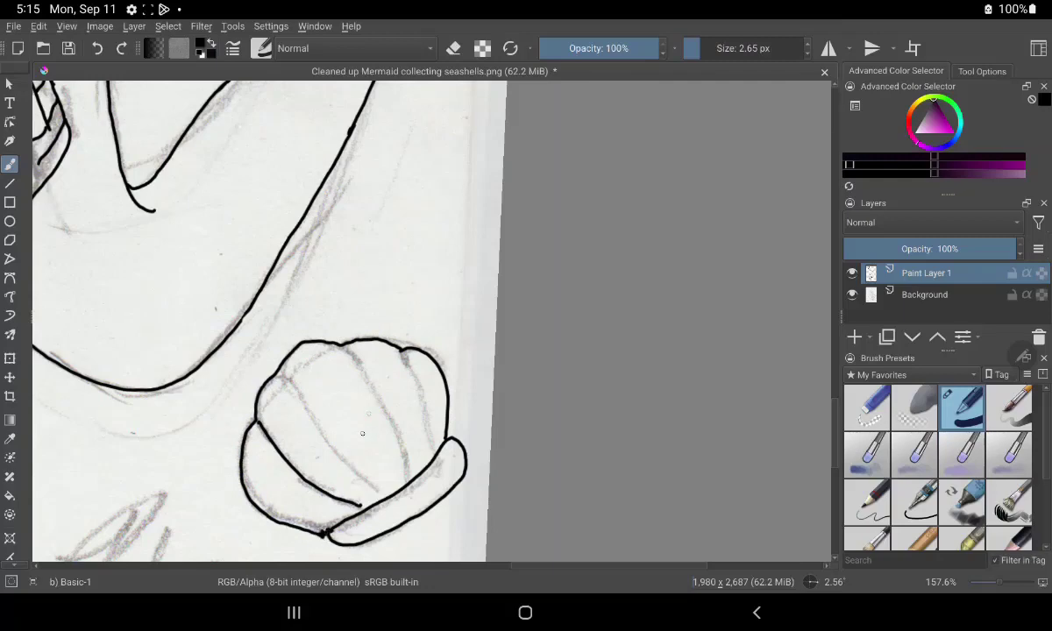
drag(273, 369, 390, 491)
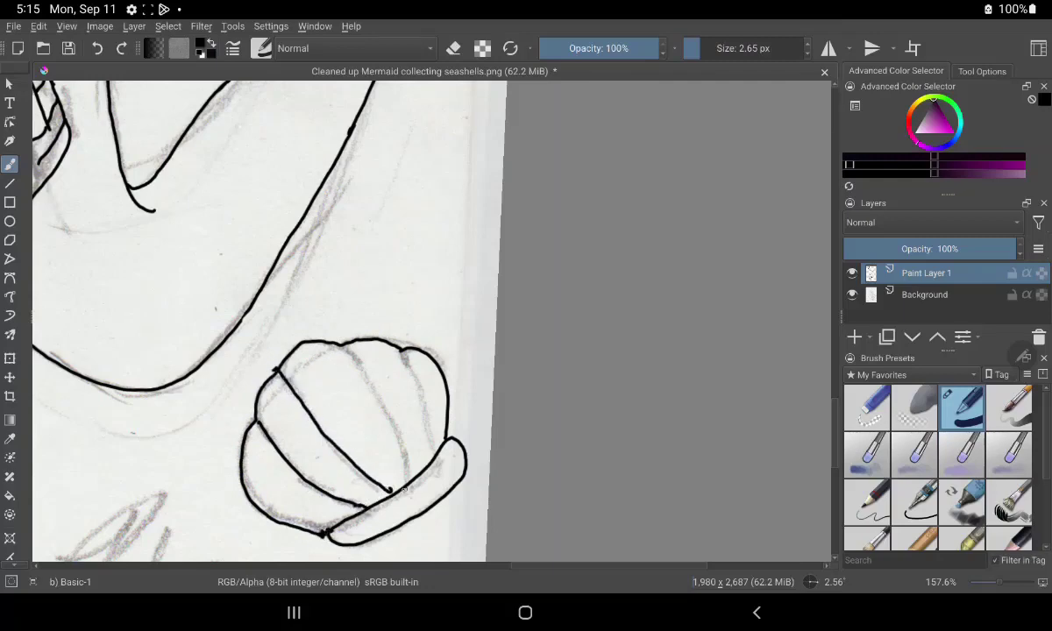
drag(342, 341, 412, 473)
drag(402, 350, 431, 443)
drag(215, 226, 741, 191)
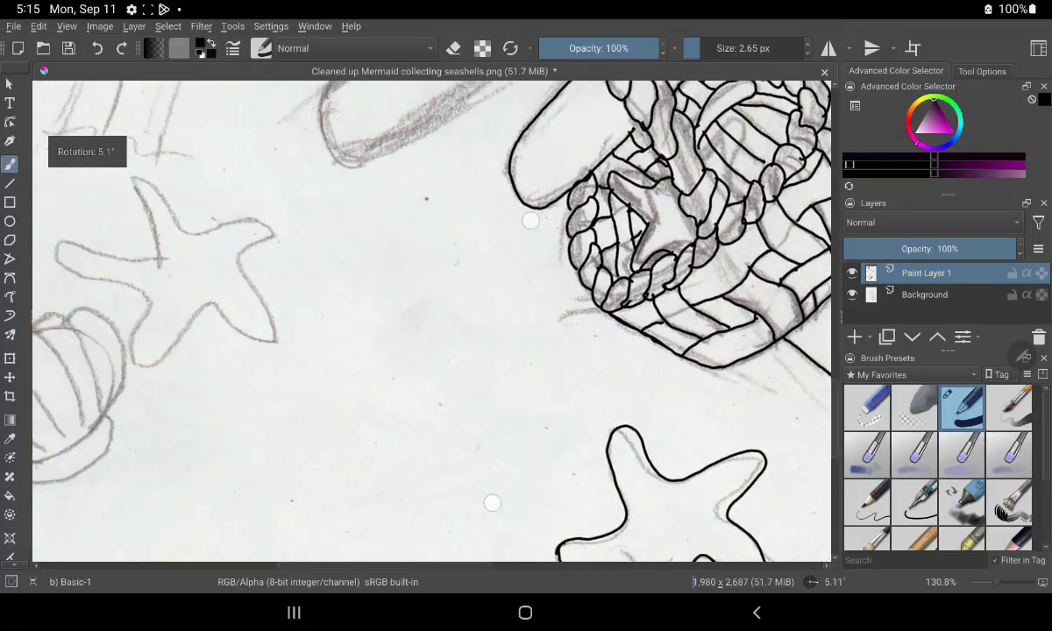
Ink the bottom-left scallop shell's outline and diagonal ribs, plus the neighbouring starfish's arms
mouse_move(306, 437)
mouse_down()
mouse_move(395, 382)
mouse_move(370, 445)
mouse_move(307, 440)
mouse_up()
mouse_move(401, 378)
mouse_down()
mouse_move(274, 318)
mouse_move(298, 419)
mouse_up()
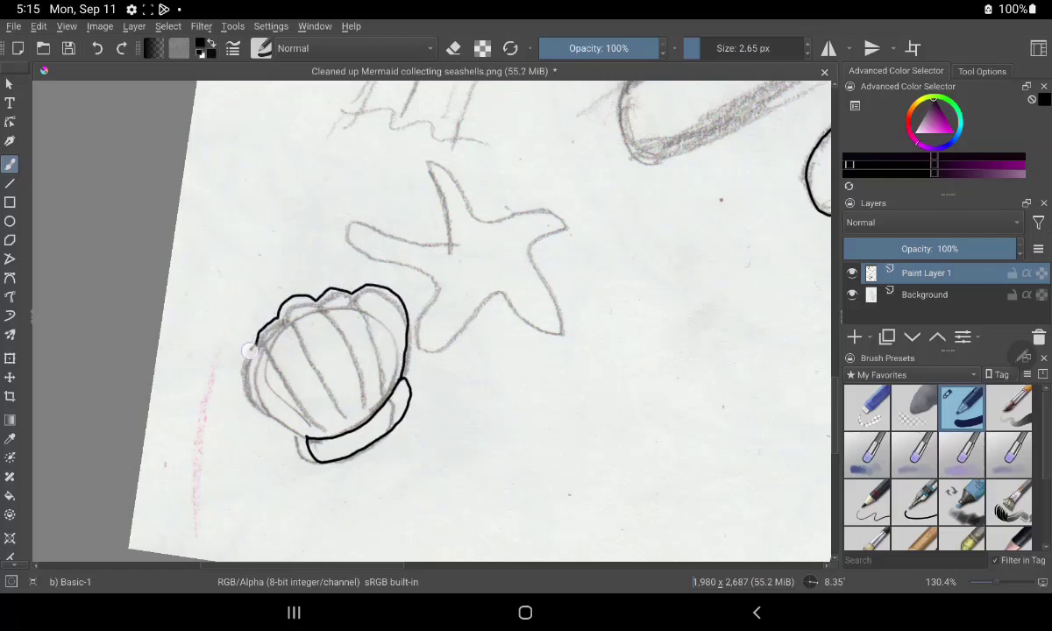
drag(247, 320, 313, 423)
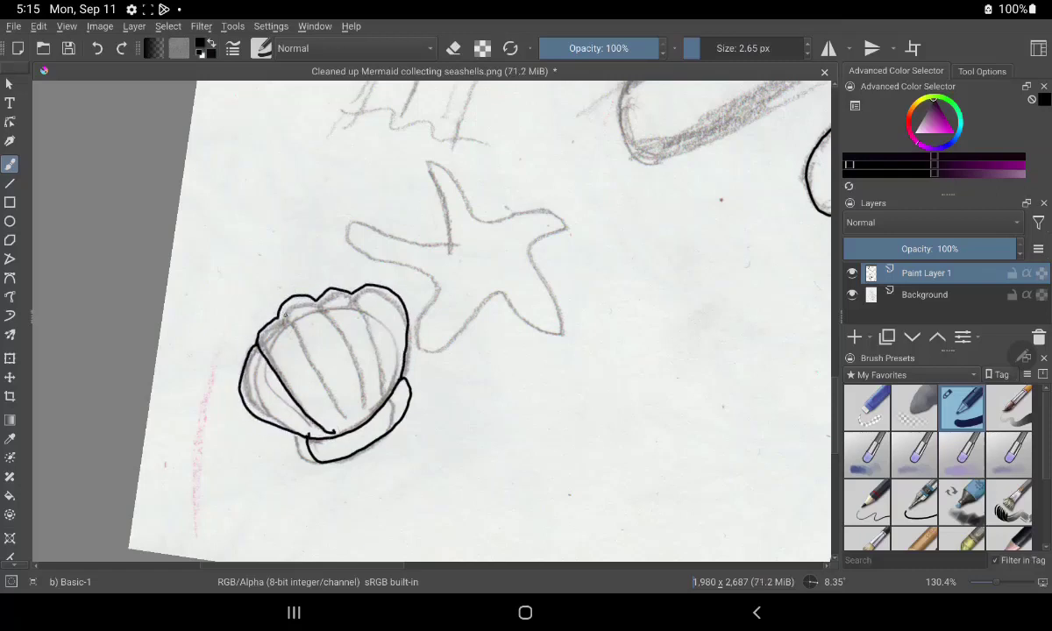
drag(280, 304, 335, 432)
mouse_move(355, 290)
mouse_down()
mouse_move(391, 362)
mouse_move(375, 377)
mouse_up()
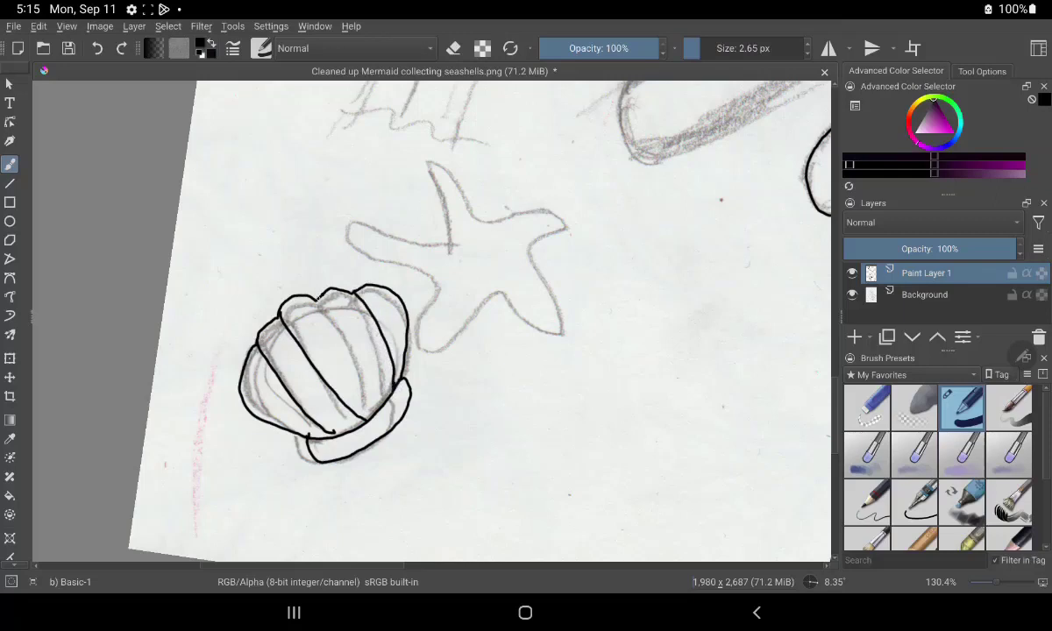
drag(298, 276, 361, 387)
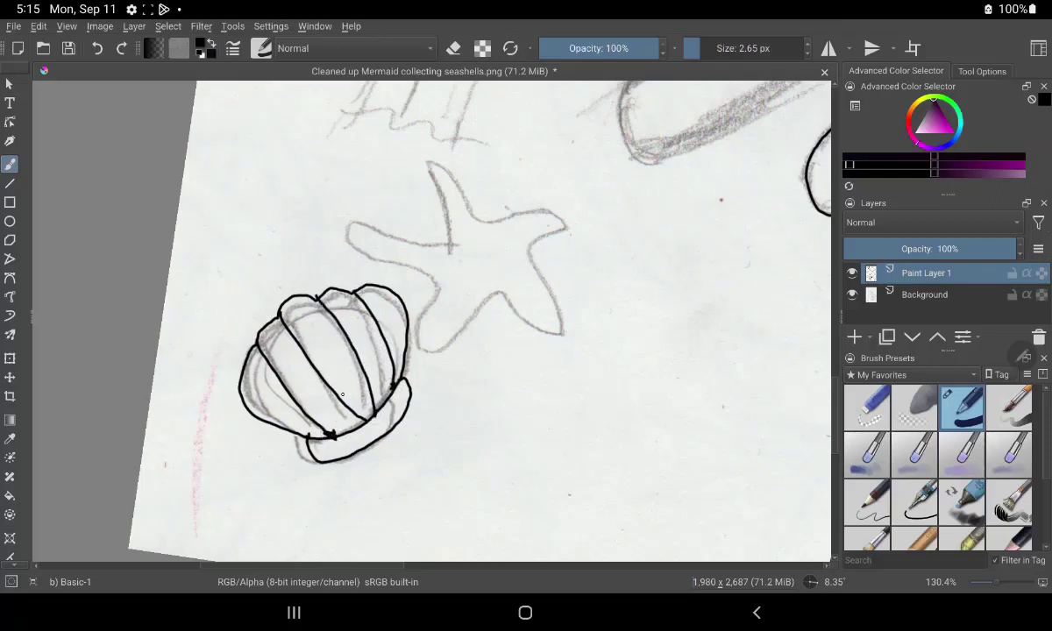
mouse_move(446, 245)
mouse_down()
mouse_move(563, 309)
mouse_move(536, 338)
mouse_move(478, 302)
mouse_move(429, 355)
mouse_move(353, 238)
mouse_move(427, 244)
mouse_up()
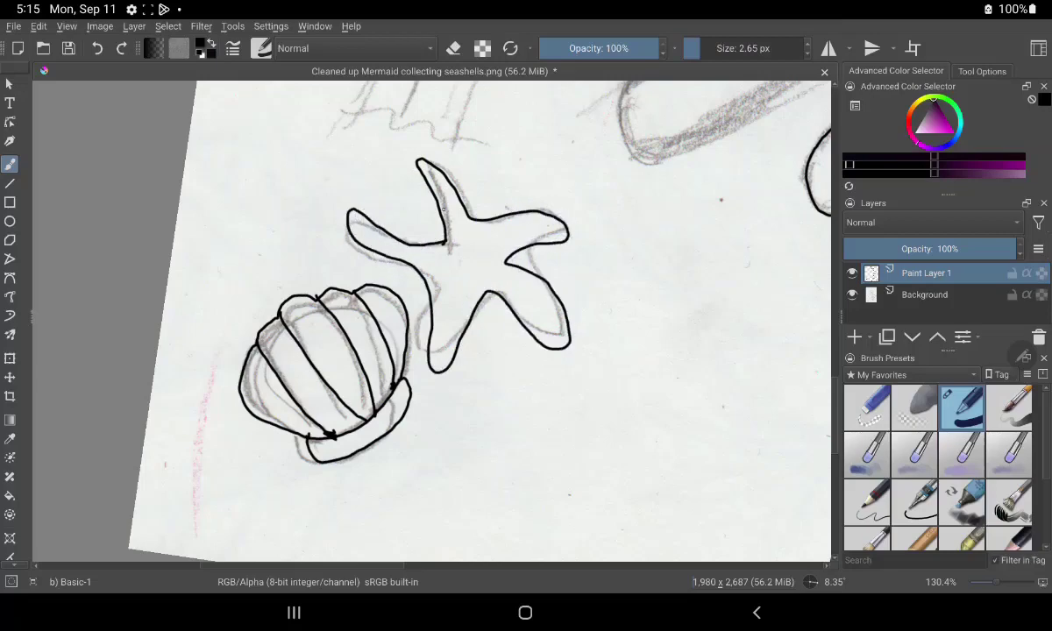
drag(525, 263, 412, 500)
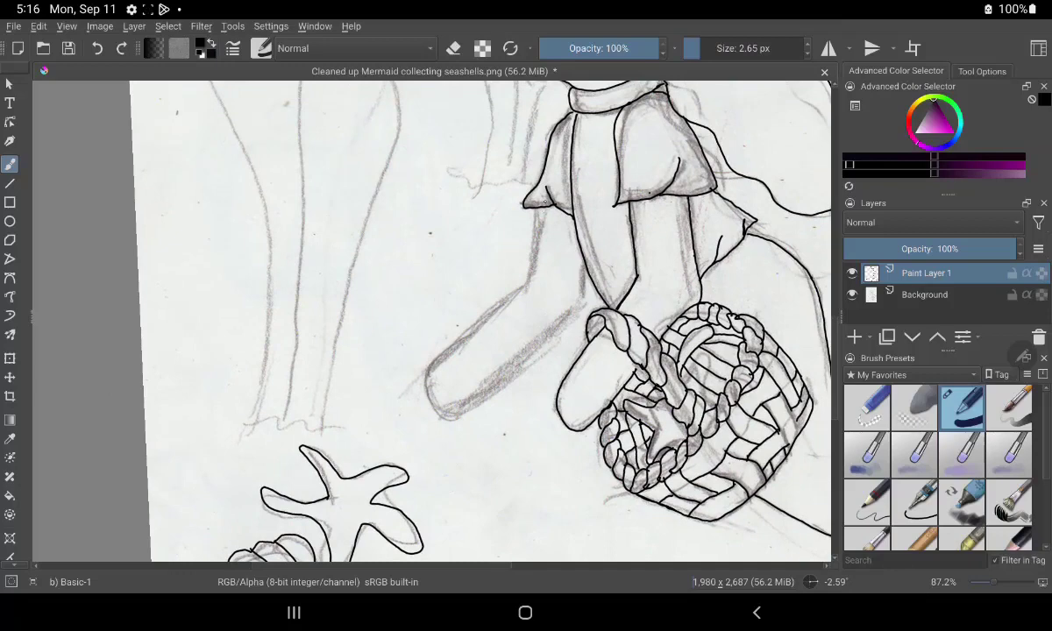
Ink the mermaid's arm outline and a short line below the leg sketch
mouse_move(530, 204)
mouse_down()
mouse_move(489, 274)
mouse_move(423, 326)
mouse_move(430, 386)
mouse_move(559, 323)
mouse_move(584, 271)
mouse_up()
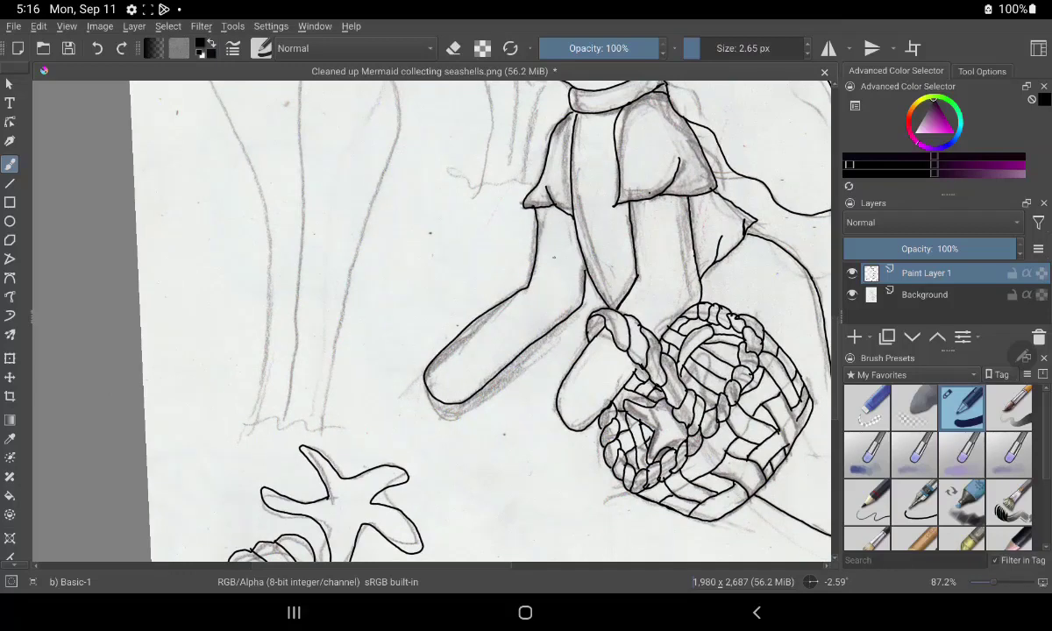
mouse_move(476, 447)
mouse_down()
mouse_move(469, 525)
mouse_move(450, 520)
mouse_up()
mouse_move(253, 468)
mouse_down()
mouse_move(330, 478)
mouse_move(337, 318)
mouse_move(386, 77)
mouse_move(292, 422)
mouse_move(330, 117)
mouse_up()
Trace the wavy seaweed lines left of the mermaid's face and neck in ink
mouse_move(255, 439)
mouse_down()
mouse_move(239, 235)
mouse_move(207, 79)
mouse_up()
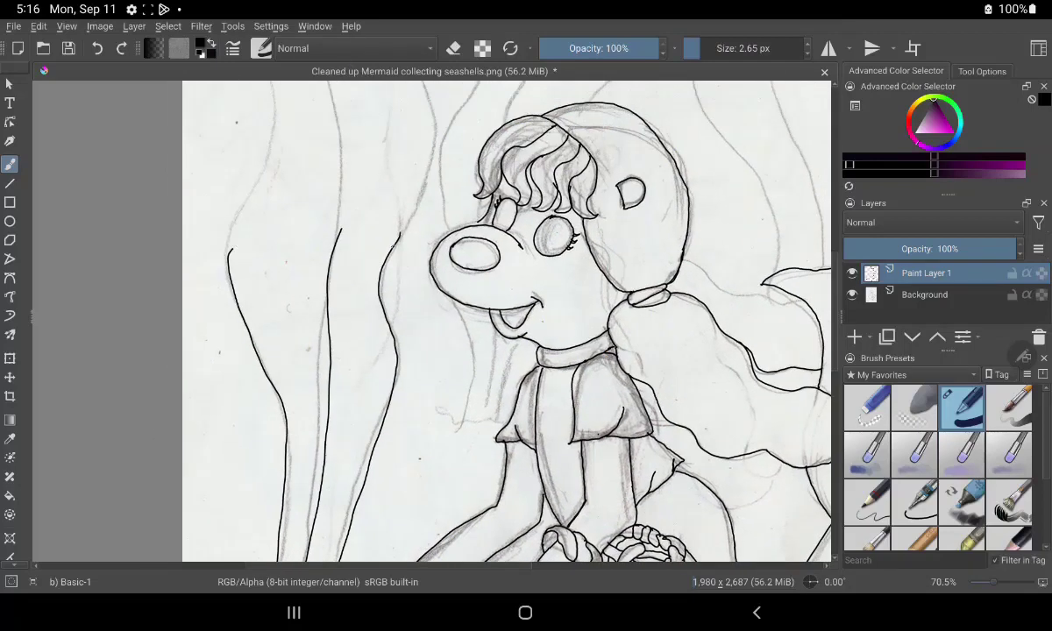
drag(398, 234, 438, 128)
drag(229, 251, 274, 106)
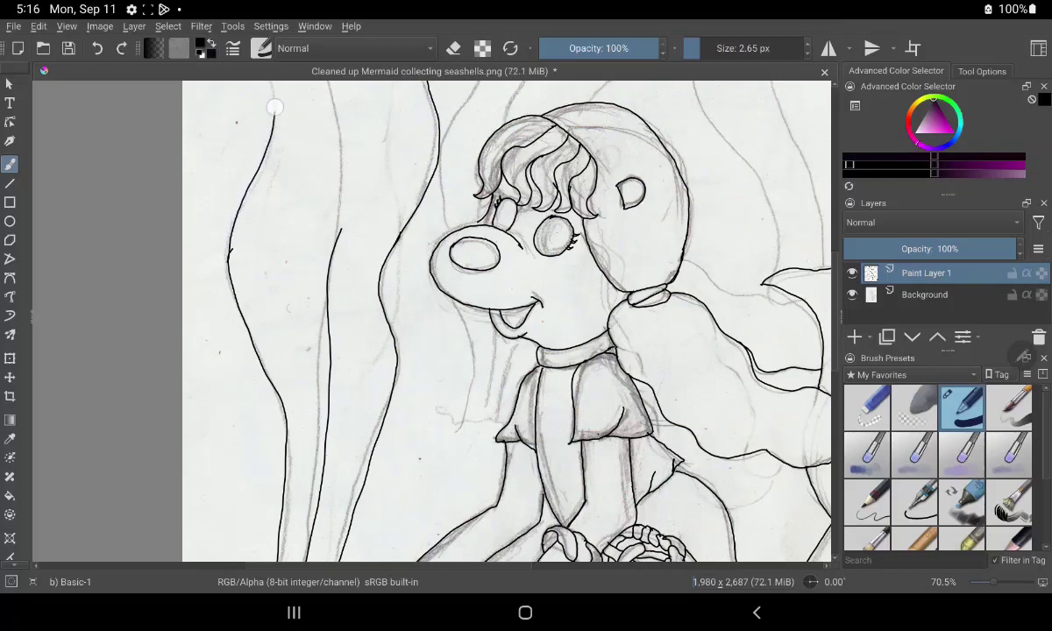
drag(340, 238, 335, 81)
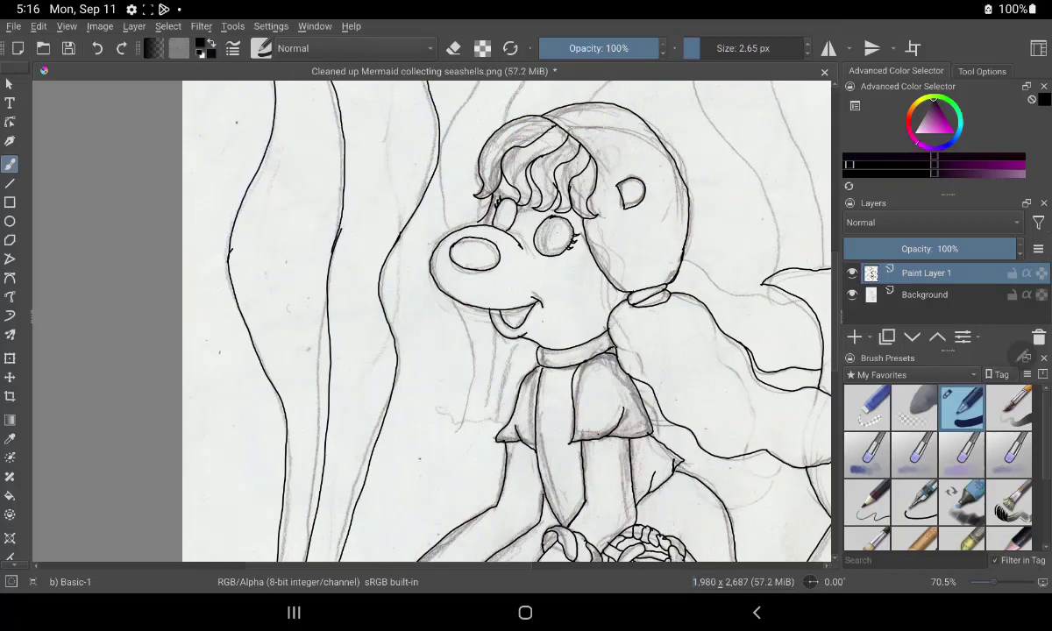
drag(474, 402, 456, 278)
drag(472, 380, 456, 310)
drag(484, 412, 489, 332)
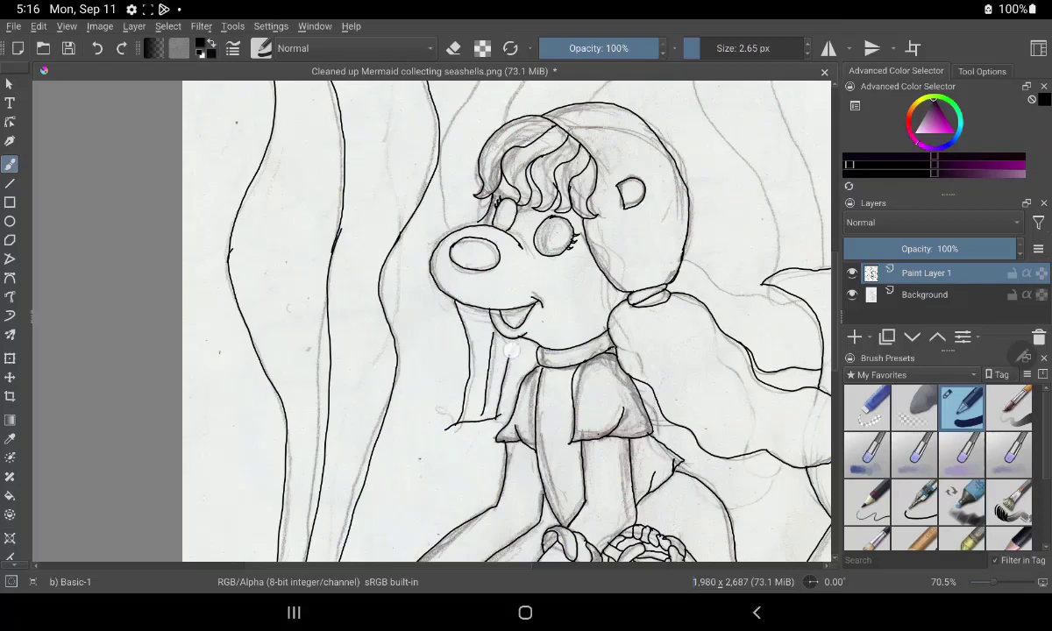
scroll(507, 321, up, 5)
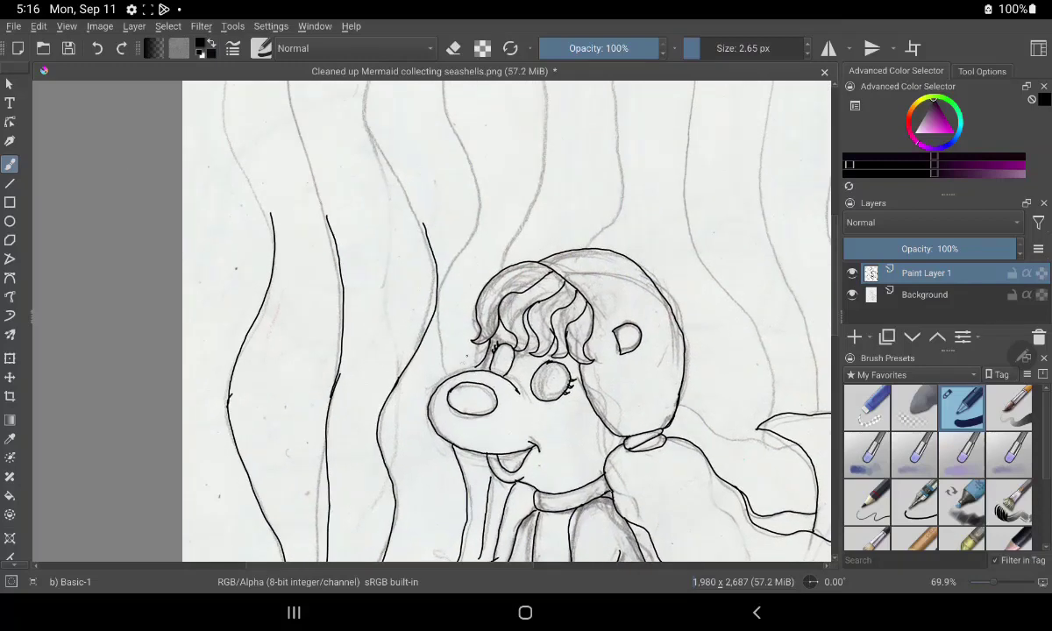
Extend the five seaweed strands left of and above the mermaid's head up to the page top
drag(445, 361, 436, 296)
scroll(507, 321, up, 5)
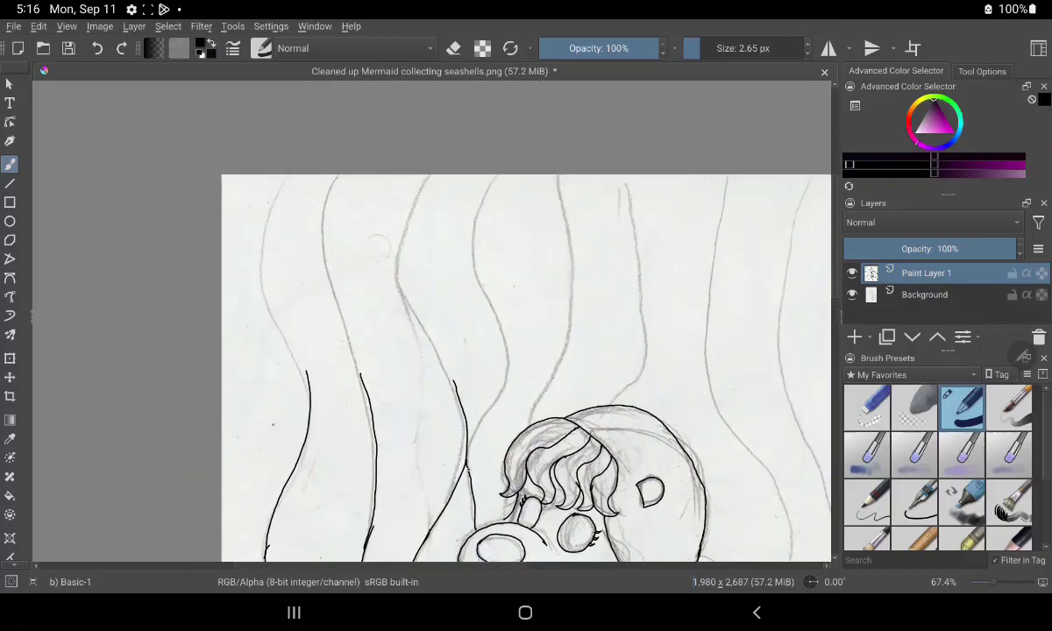
mouse_move(469, 448)
mouse_down()
mouse_move(497, 389)
mouse_move(482, 277)
mouse_move(488, 176)
mouse_up()
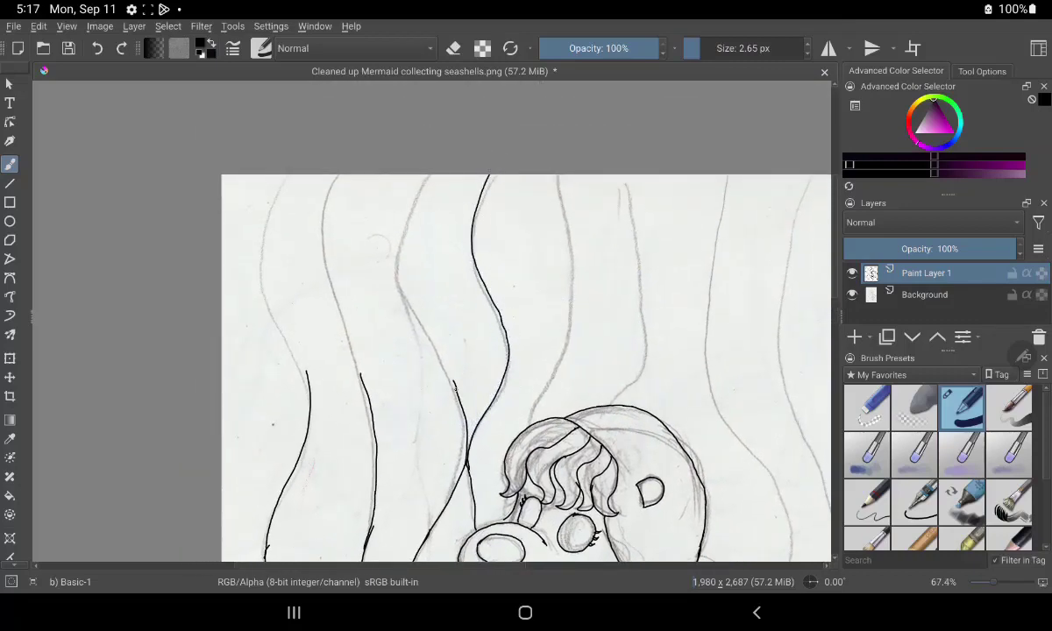
mouse_move(454, 388)
mouse_down()
mouse_move(409, 305)
mouse_move(430, 169)
mouse_up()
mouse_move(306, 372)
mouse_down()
mouse_move(279, 333)
mouse_move(263, 197)
mouse_up()
mouse_move(348, 361)
mouse_down()
mouse_move(317, 284)
mouse_move(333, 176)
mouse_up()
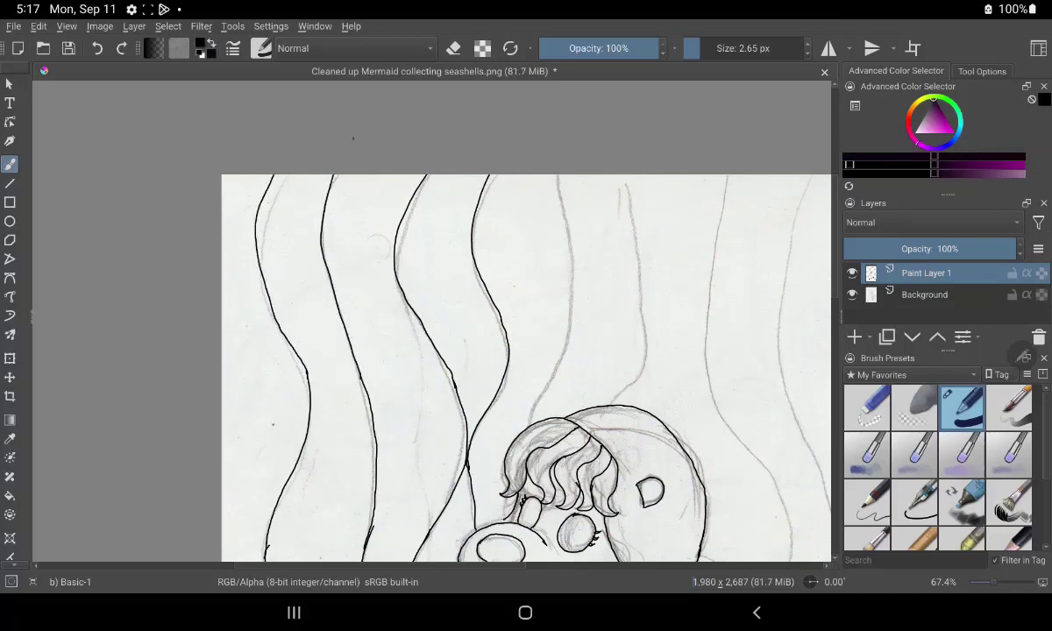
mouse_move(530, 417)
mouse_down()
mouse_move(566, 343)
mouse_move(561, 175)
mouse_up()
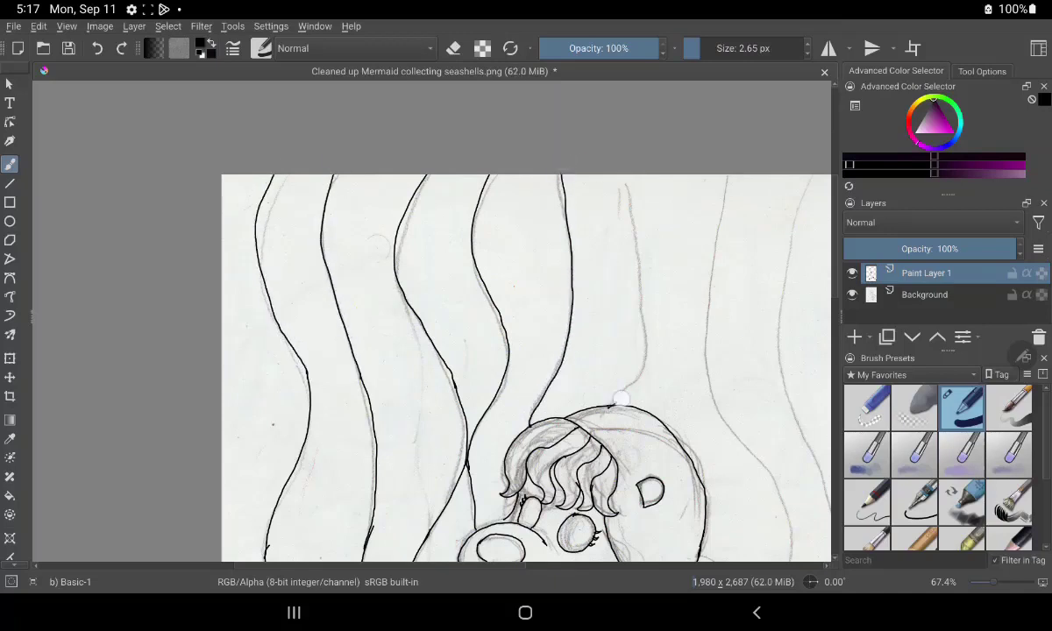
drag(620, 399, 629, 205)
drag(642, 141, 603, 341)
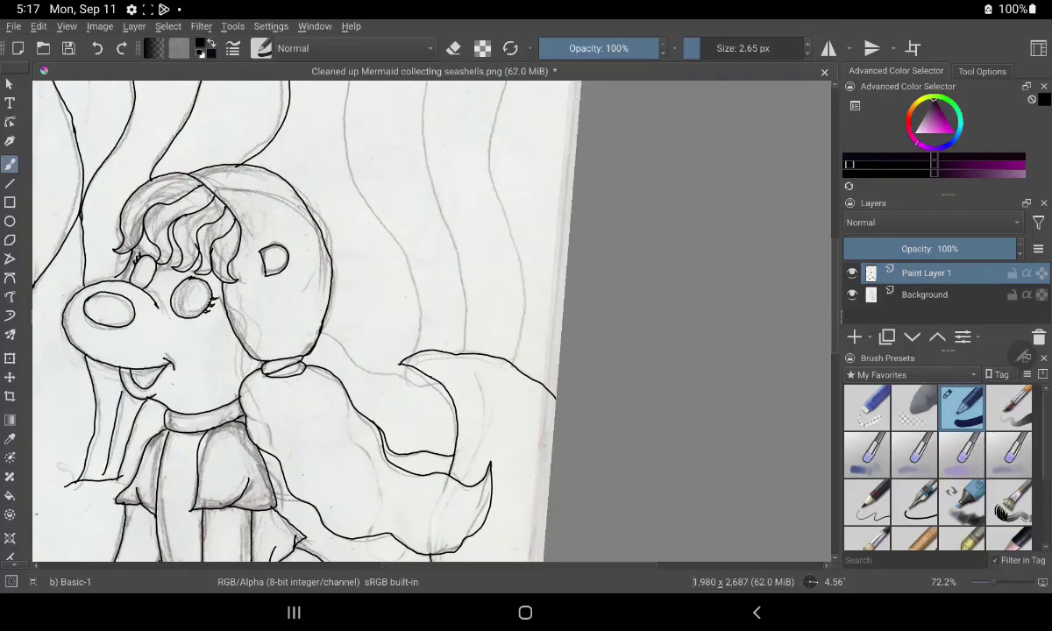
Ink a line along the flowing hair and erase its overshooting end
drag(316, 331, 450, 389)
key(e)
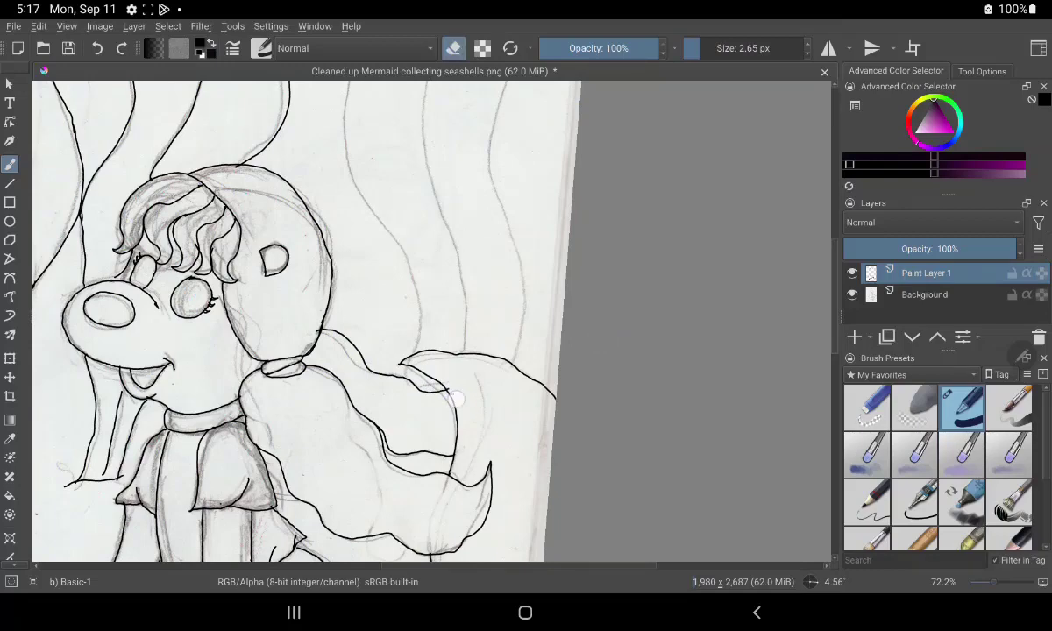
drag(455, 399, 449, 388)
click(453, 48)
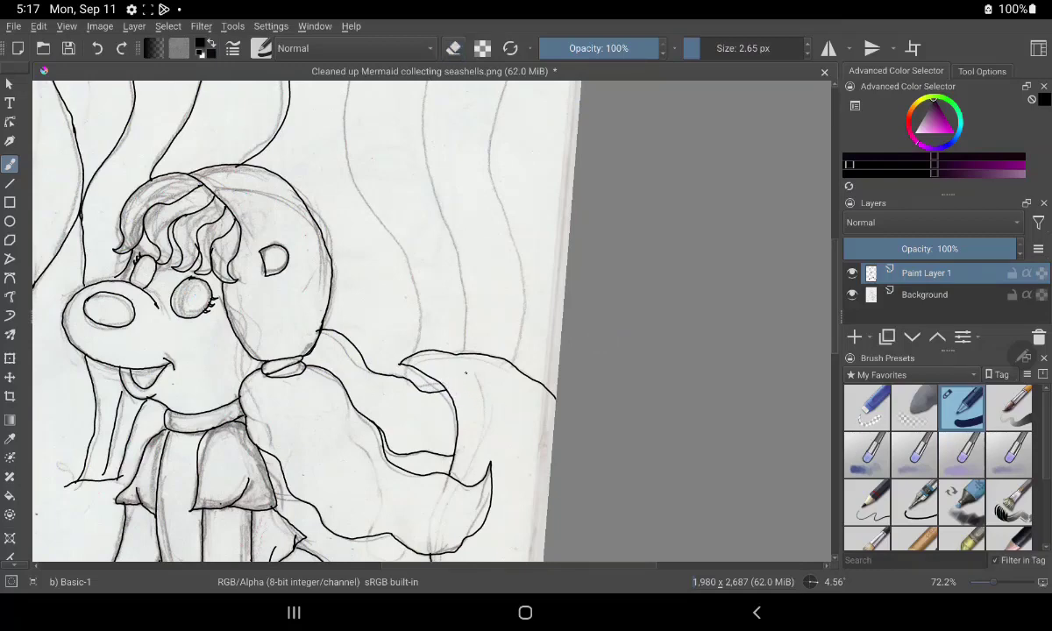
Ink two more wavy seaweed strands right of the head reaching the page top
drag(488, 197, 484, 183)
mouse_move(442, 489)
mouse_down()
mouse_move(379, 453)
mouse_move(329, 376)
mouse_move(314, 209)
mouse_up()
mouse_move(386, 456)
mouse_down()
mouse_move(368, 338)
mouse_move(382, 146)
mouse_up()
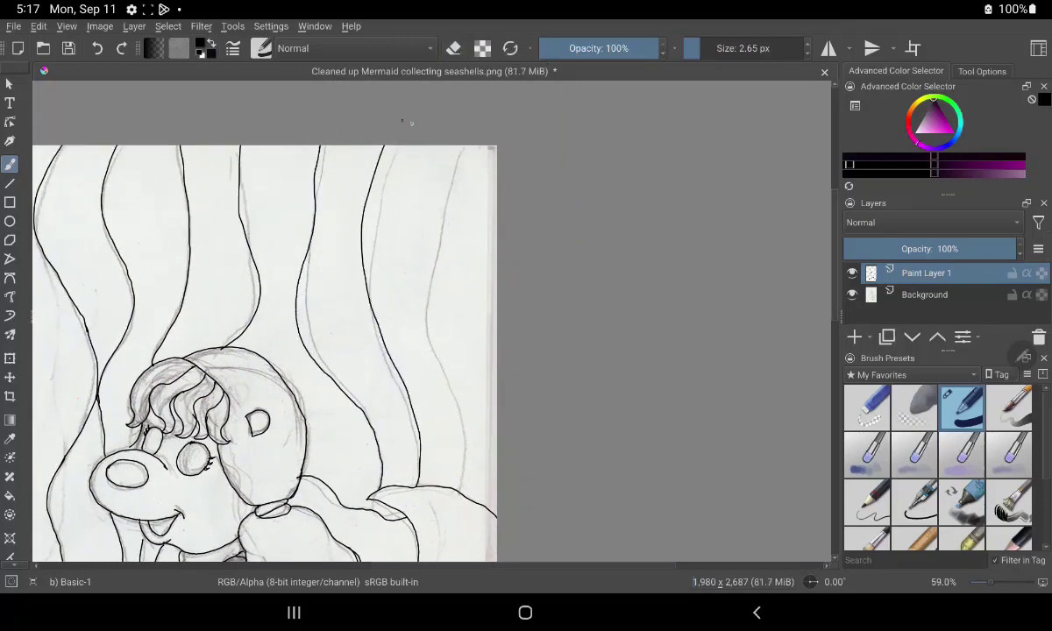
mouse_move(462, 146)
mouse_down()
mouse_move(447, 233)
mouse_move(471, 410)
mouse_move(463, 498)
mouse_up()
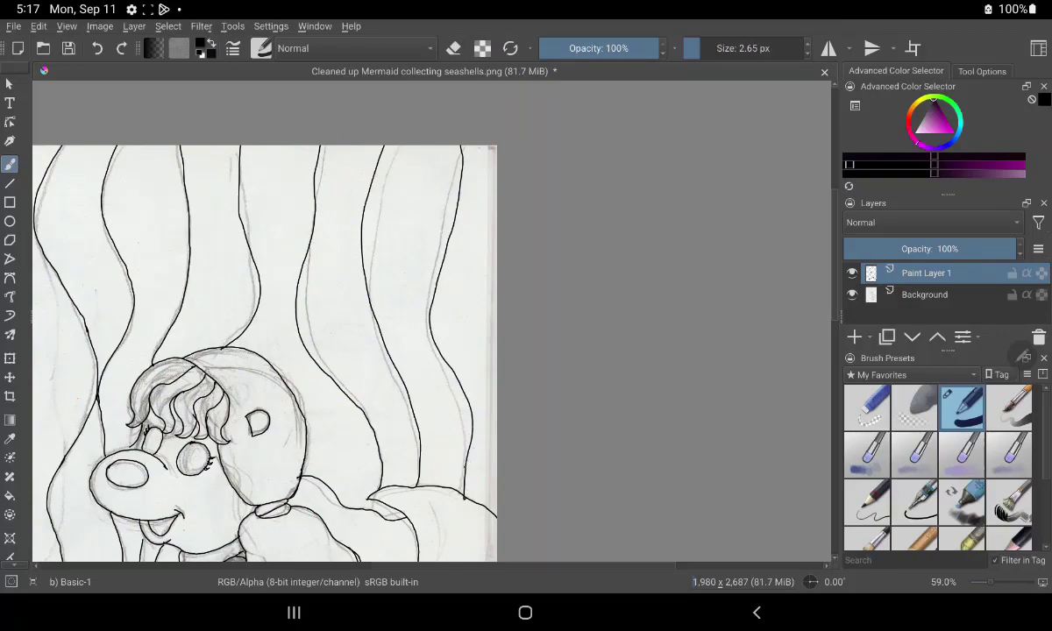
scroll(366, 355, down, 5)
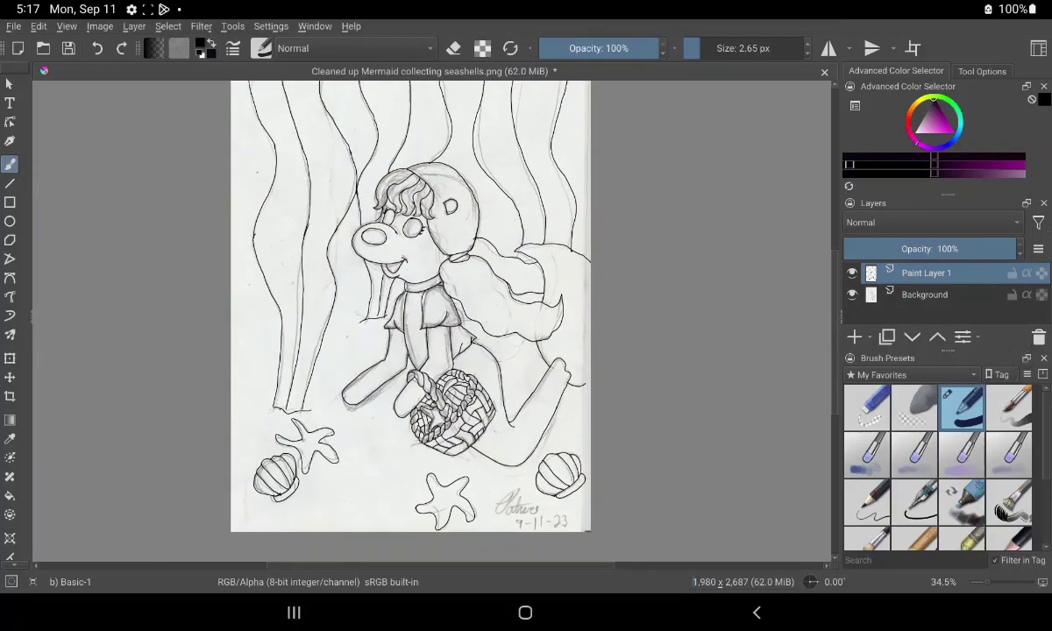